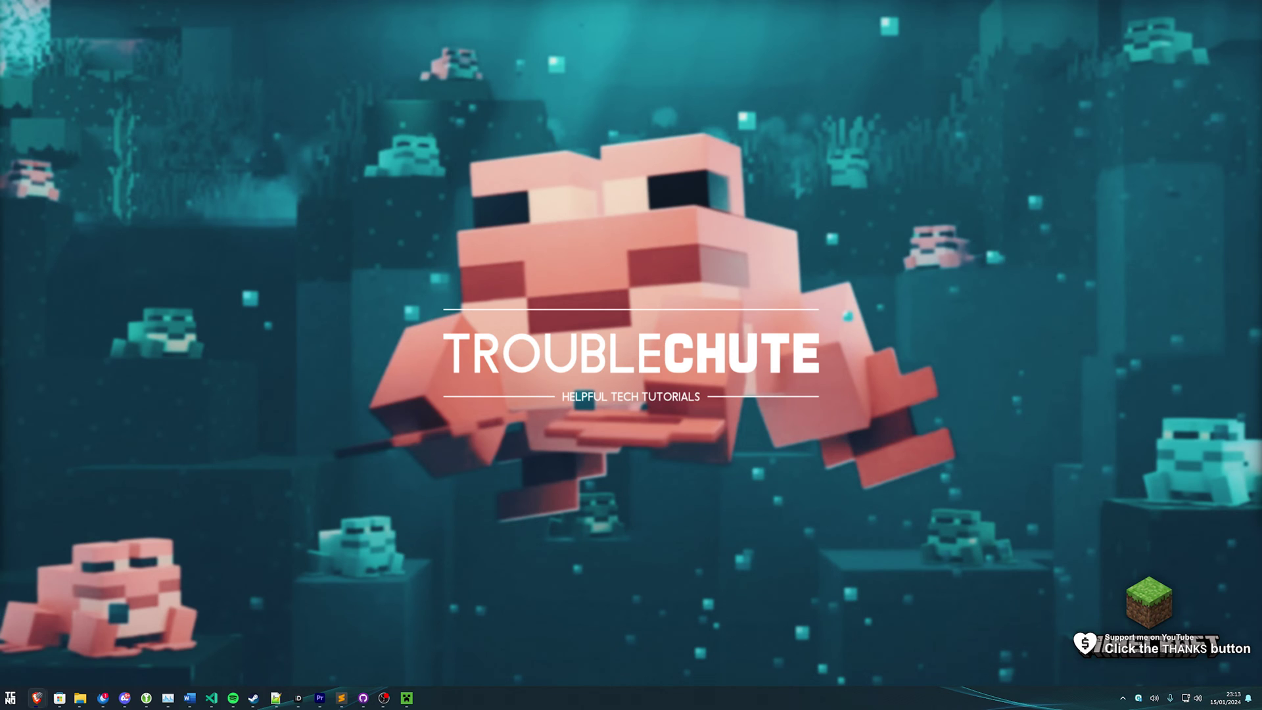
- Examine The Aether mod page on Modrinth in the browser, covering its featured versions and the multiplayer compatibility note
{"action": "left_click", "coordinate": [37, 698]}
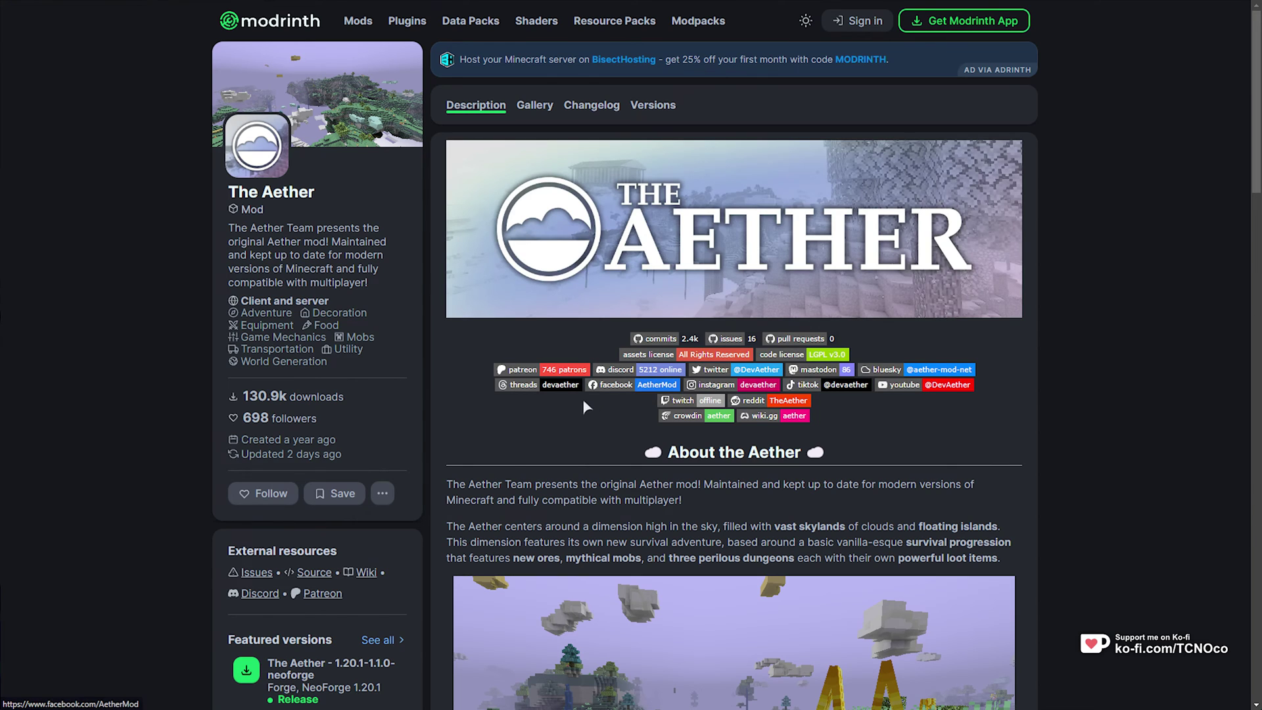
{"action": "scroll", "coordinate": [561, 391], "scroll_direction": "down", "scroll_amount": 5}
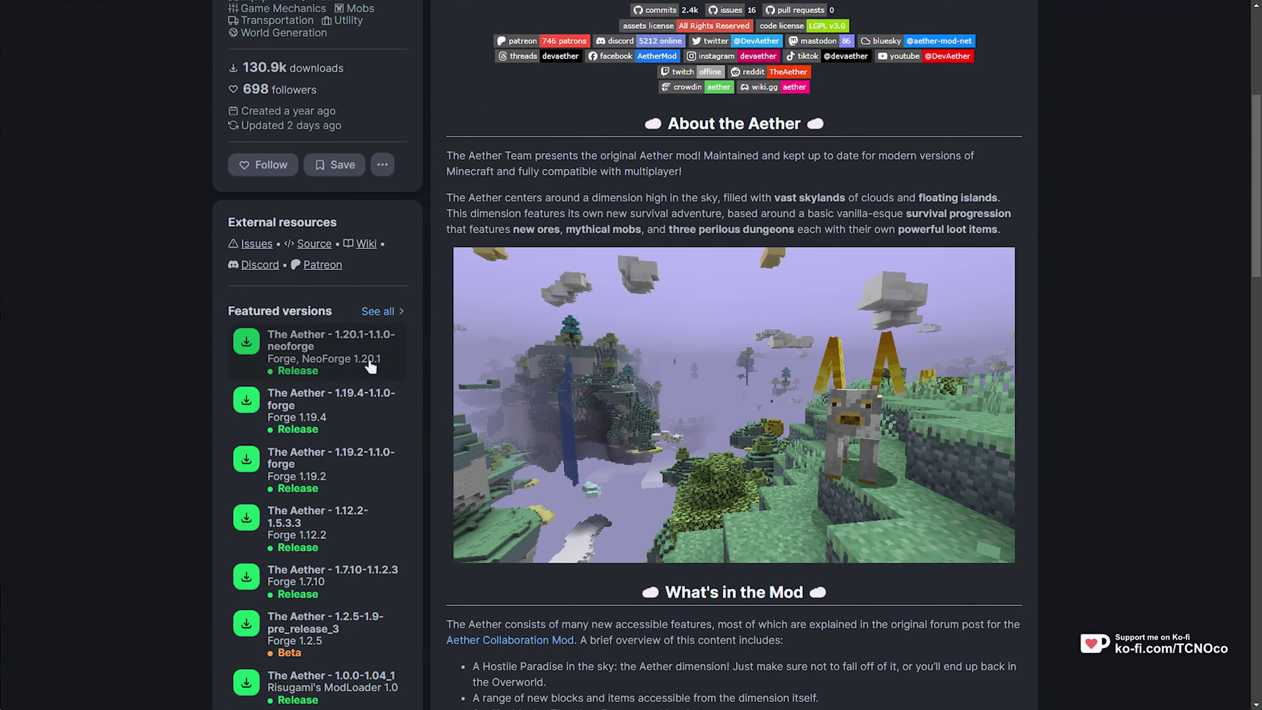
{"action": "scroll", "coordinate": [368, 375], "scroll_direction": "down", "scroll_amount": 1}
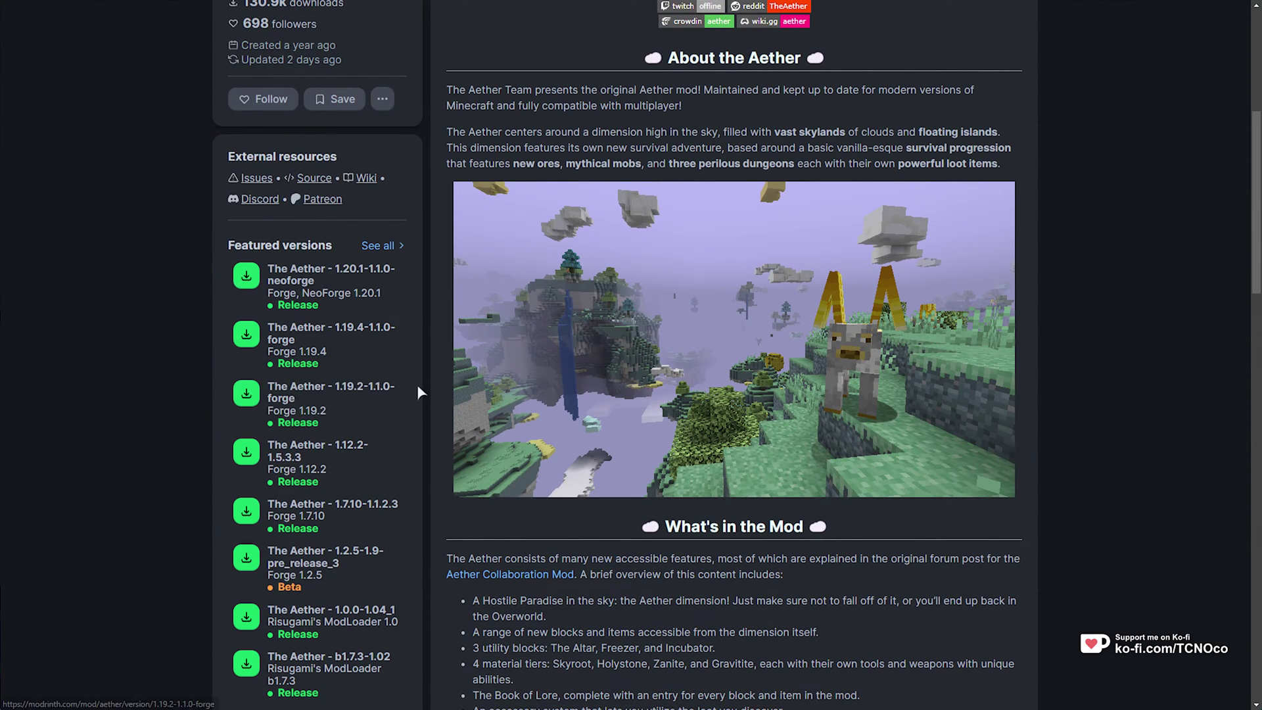
{"action": "scroll", "coordinate": [453, 434], "scroll_direction": "up", "scroll_amount": 6}
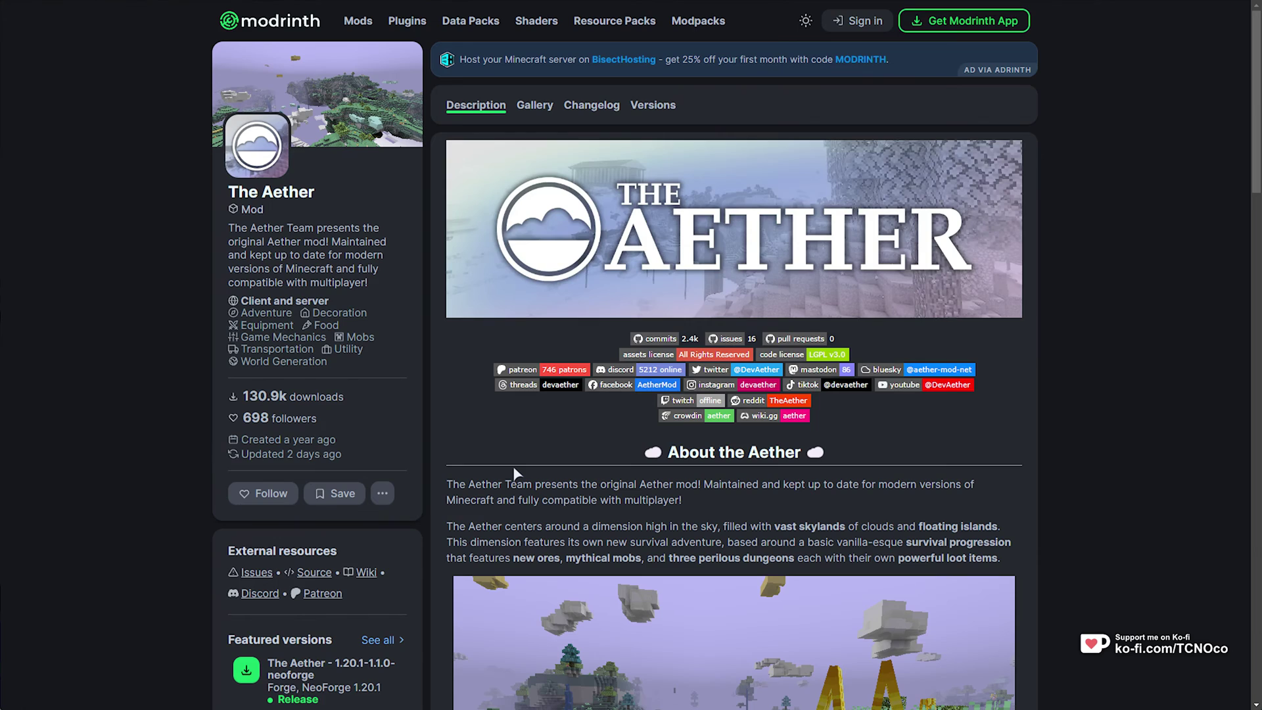
{"action": "left_click_drag", "start_coordinate": [682, 501], "coordinate": [813, 483]}
{"action": "left_click", "coordinate": [618, 521]}
{"action": "left_click_drag", "start_coordinate": [519, 500], "coordinate": [679, 501]}
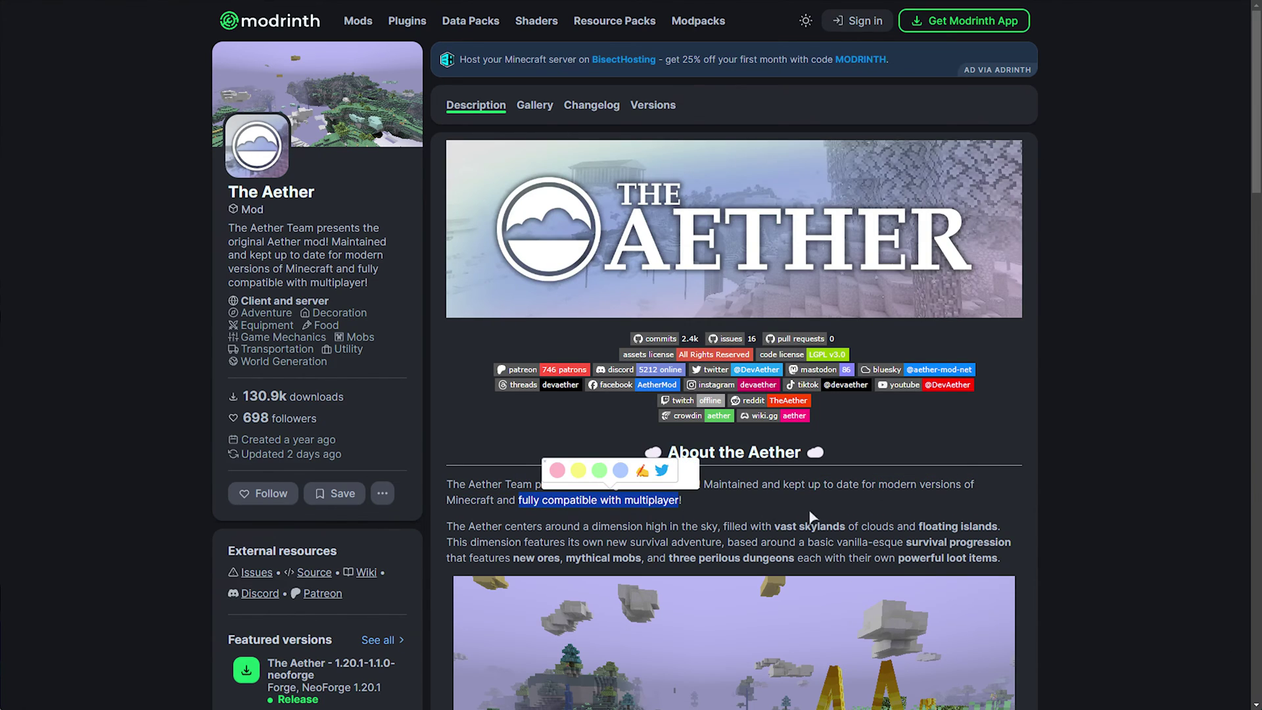
{"action": "left_click", "coordinate": [995, 465]}
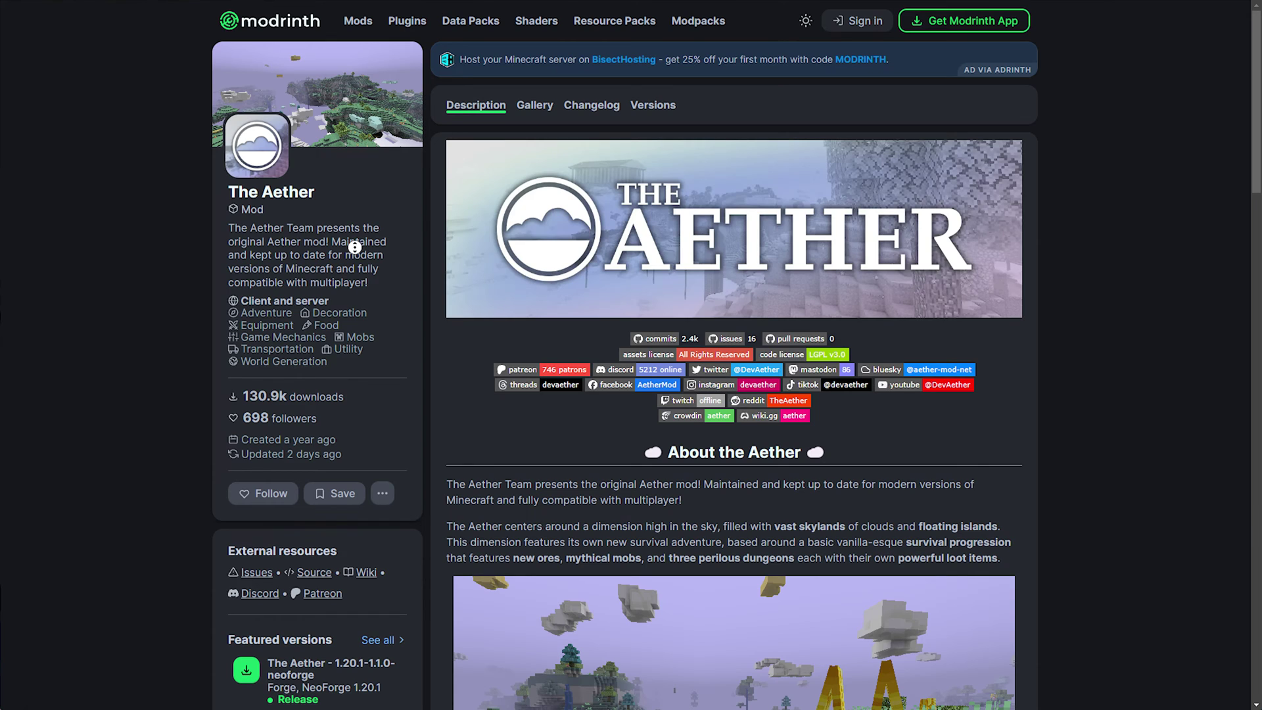
- Open the full list of The Aether's versions and download the 1.20.1-1.1.0-neoforge release
{"action": "scroll", "coordinate": [354, 262], "scroll_direction": "down", "scroll_amount": 1}
{"action": "scroll", "coordinate": [354, 263], "scroll_direction": "down", "scroll_amount": 2}
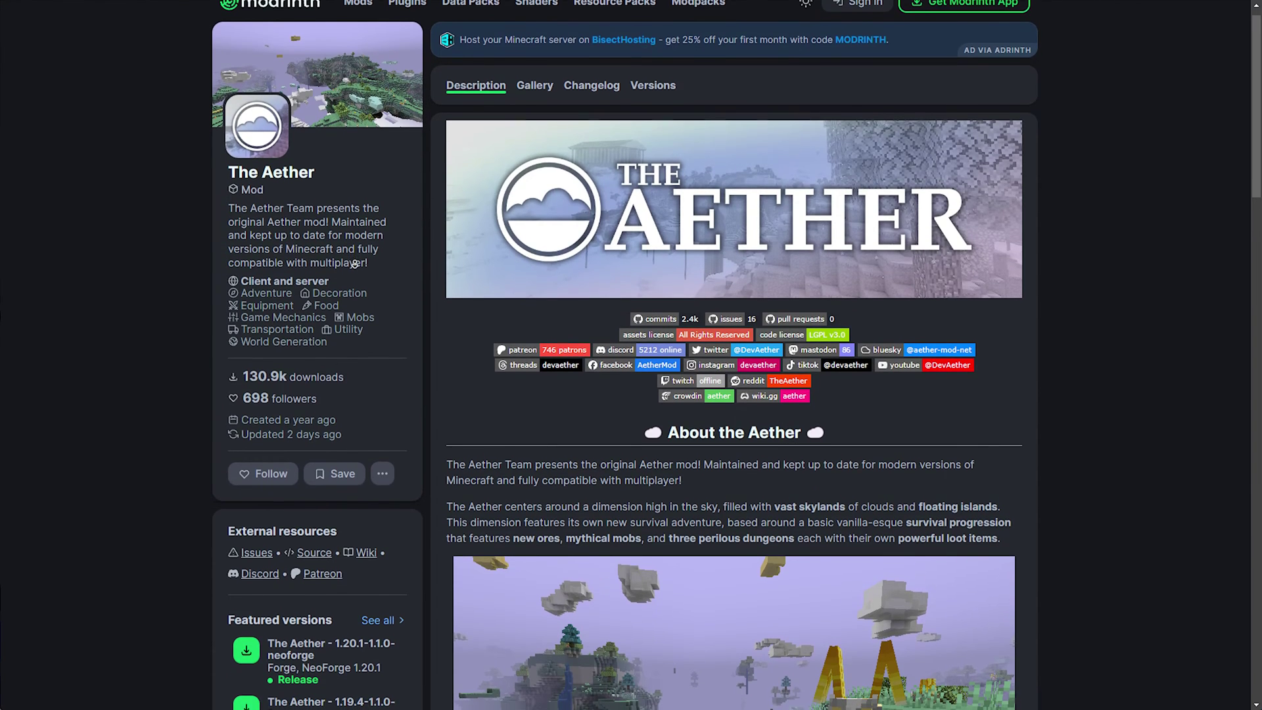
{"action": "scroll", "coordinate": [355, 264], "scroll_direction": "down", "scroll_amount": 4}
{"action": "scroll", "coordinate": [355, 277], "scroll_direction": "down", "scroll_amount": 6}
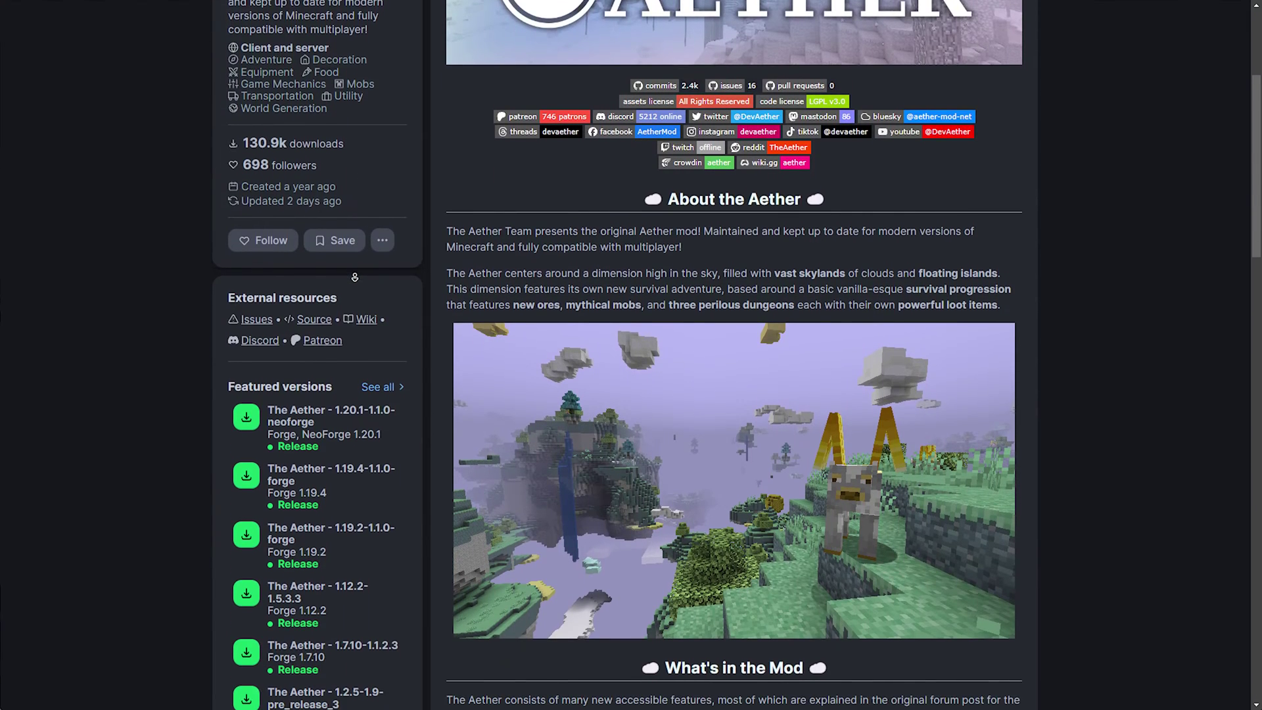
{"action": "scroll", "coordinate": [354, 277], "scroll_direction": "down", "scroll_amount": 2}
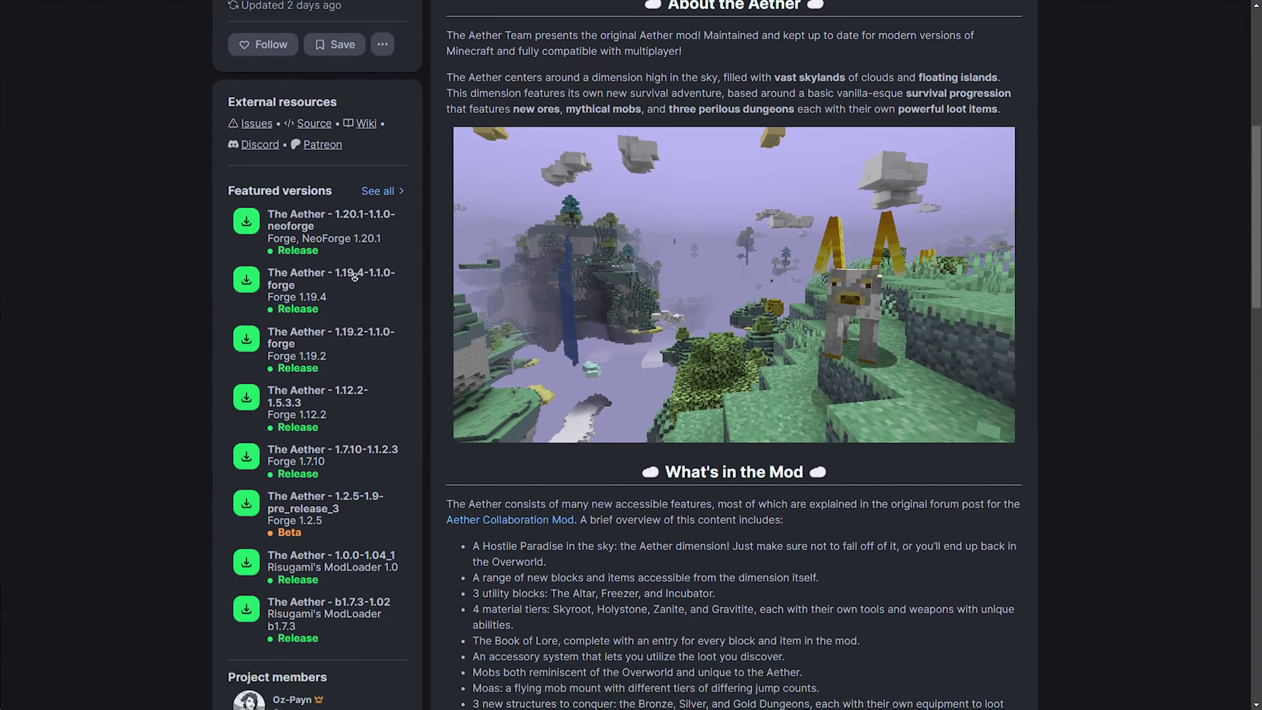
{"action": "middle_click", "coordinate": [354, 277]}
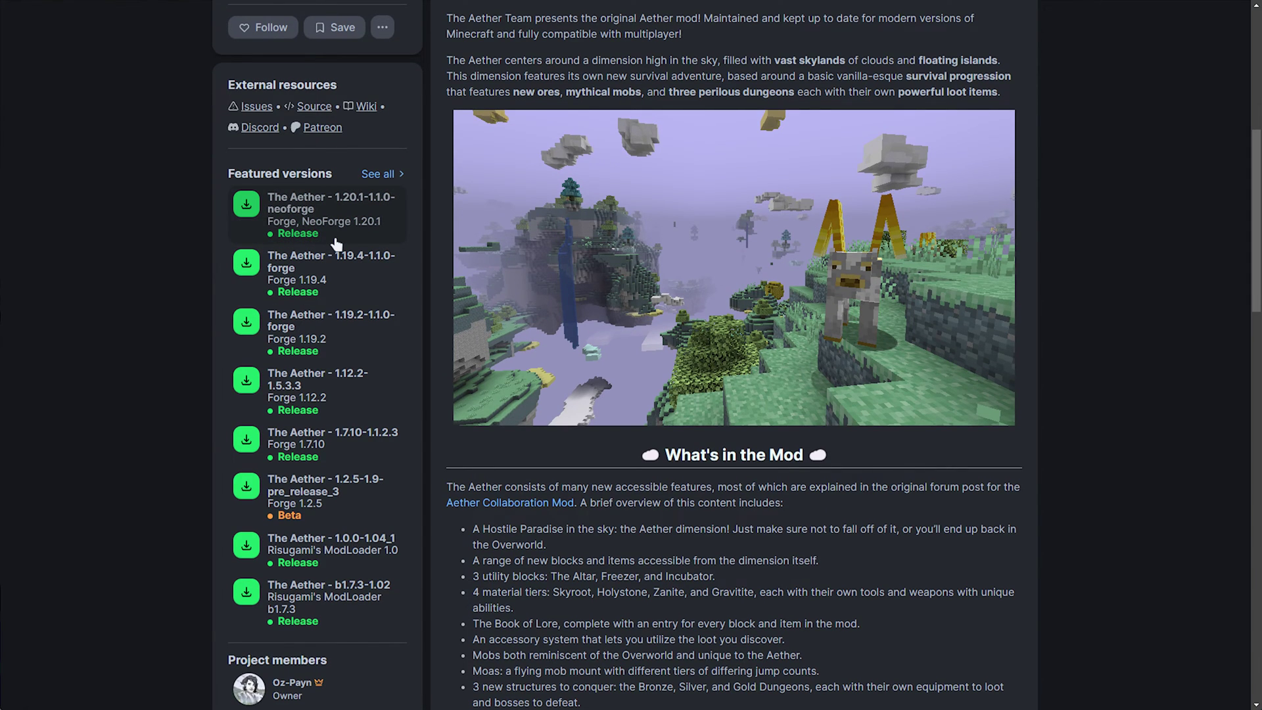
{"action": "left_click", "coordinate": [376, 175]}
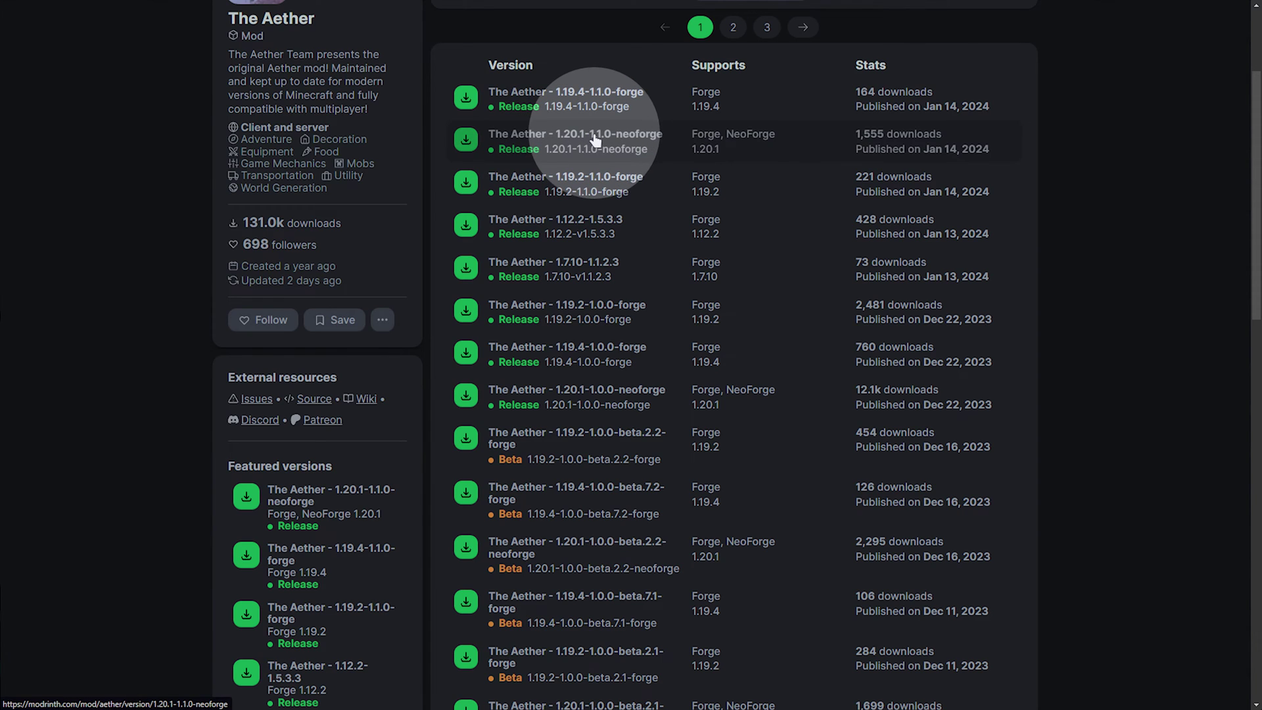
{"action": "left_click", "coordinate": [596, 140]}
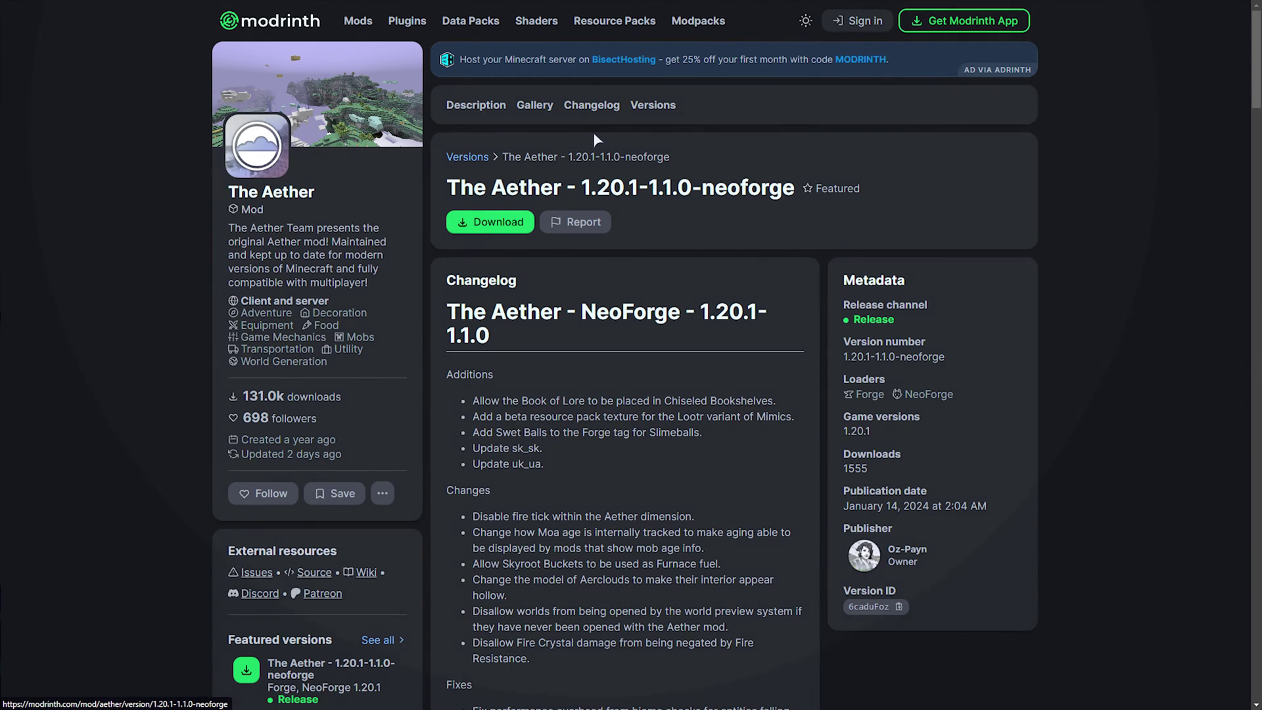
{"action": "left_click", "coordinate": [510, 224]}
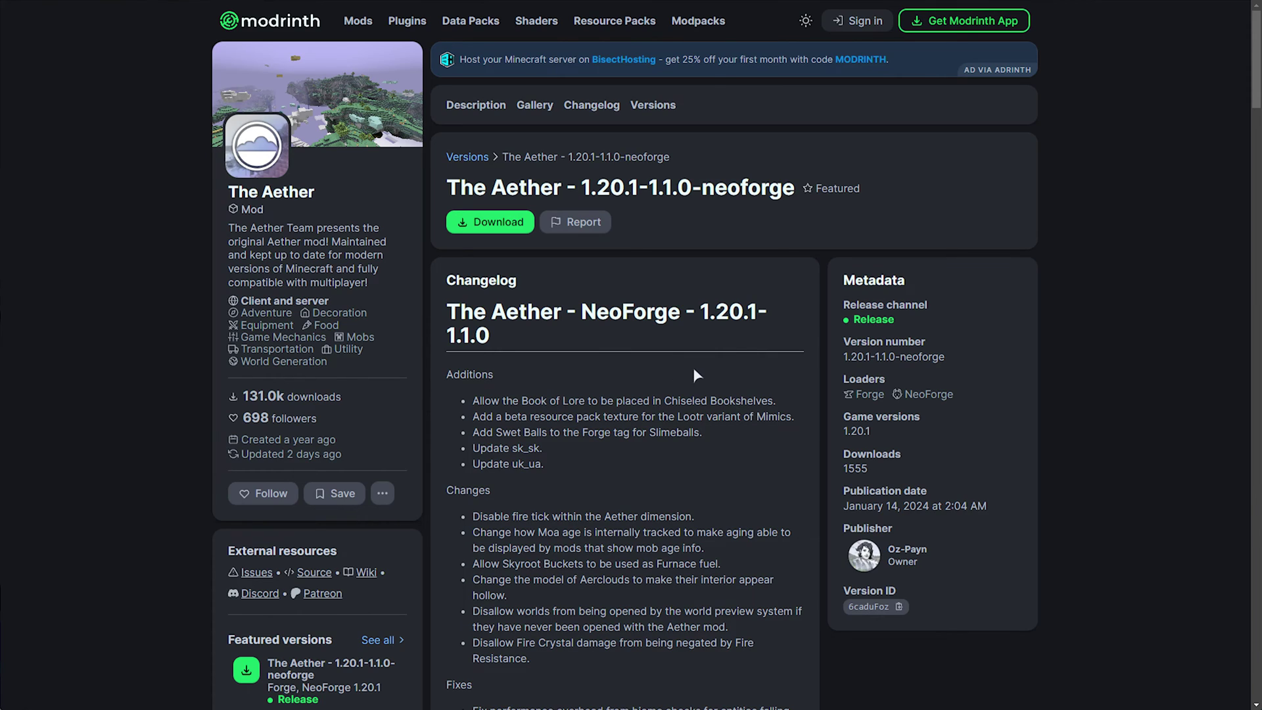
- Check which loaders are listed in the downloaded version's metadata
{"action": "left_click_drag", "start_coordinate": [979, 395], "coordinate": [850, 394]}
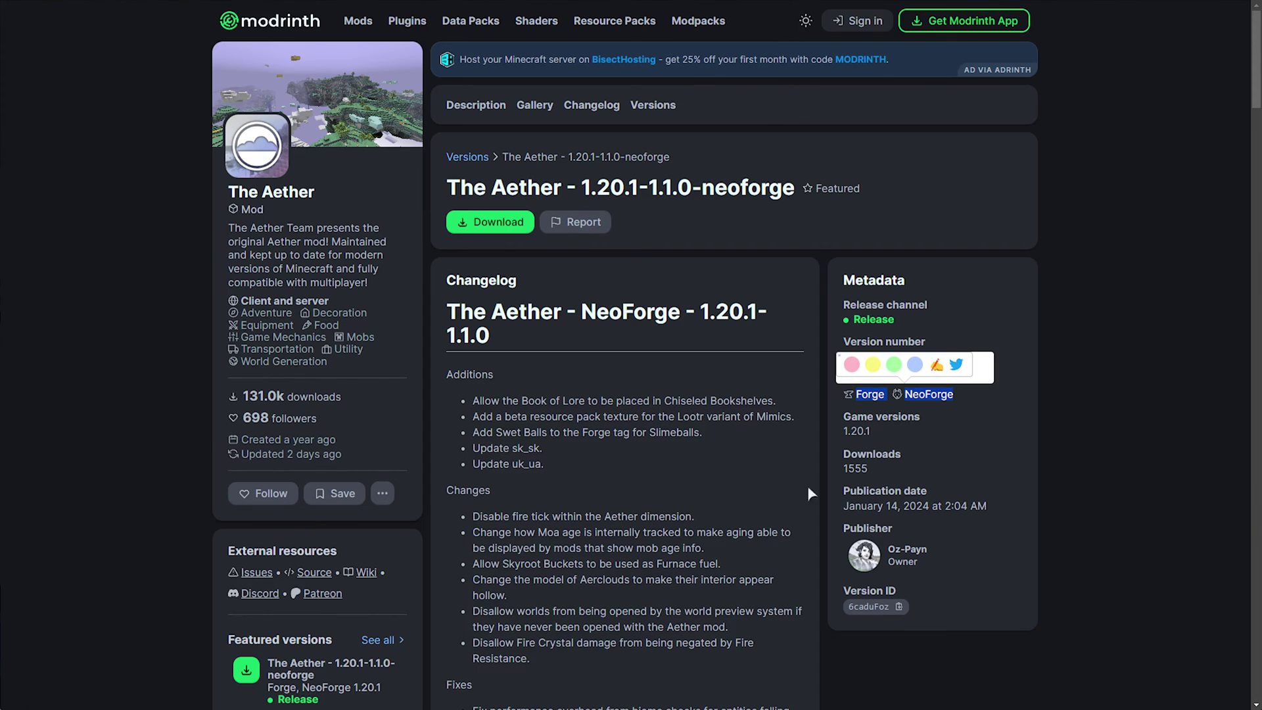
{"action": "left_click", "coordinate": [763, 446]}
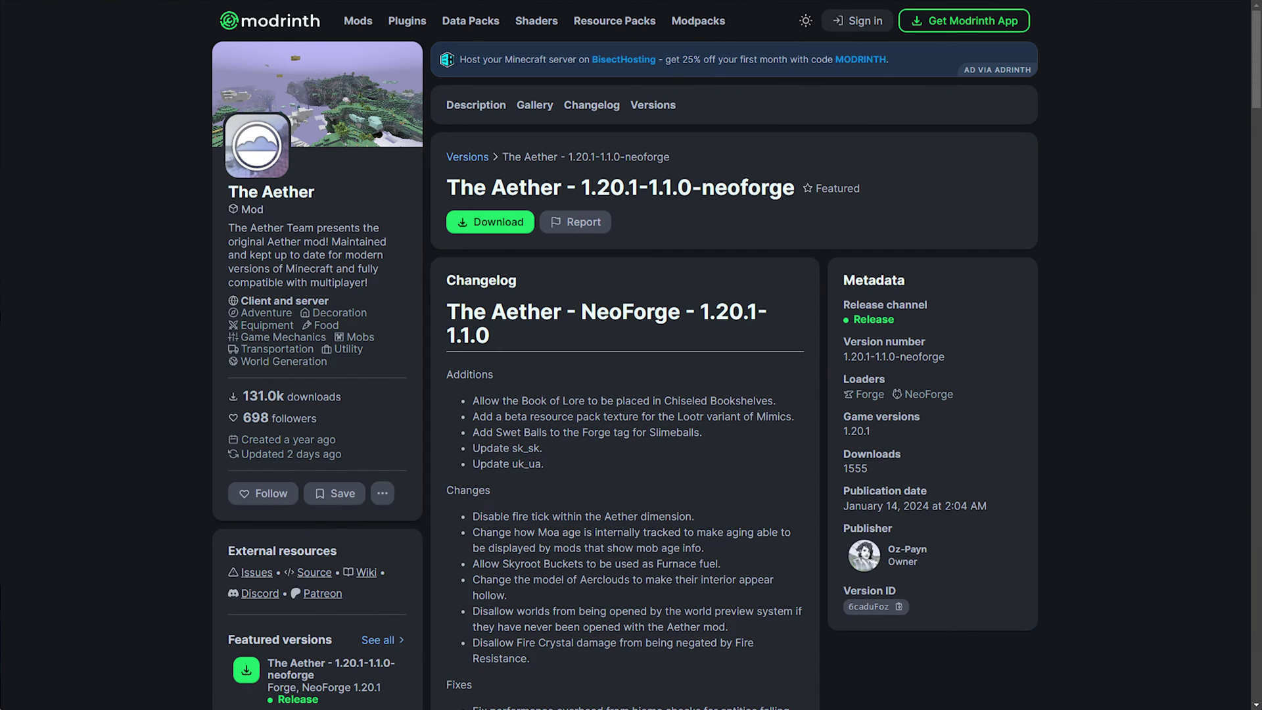
{"action": "double_click", "coordinate": [946, 392]}
{"action": "left_click", "coordinate": [1049, 501]}
- Switch to the Minecraft Launcher, create an installation named 1.20.1 using release 1.20.1, and launch it
{"action": "key", "text": "alt+Tab"}
{"action": "left_click", "coordinate": [371, 144]}
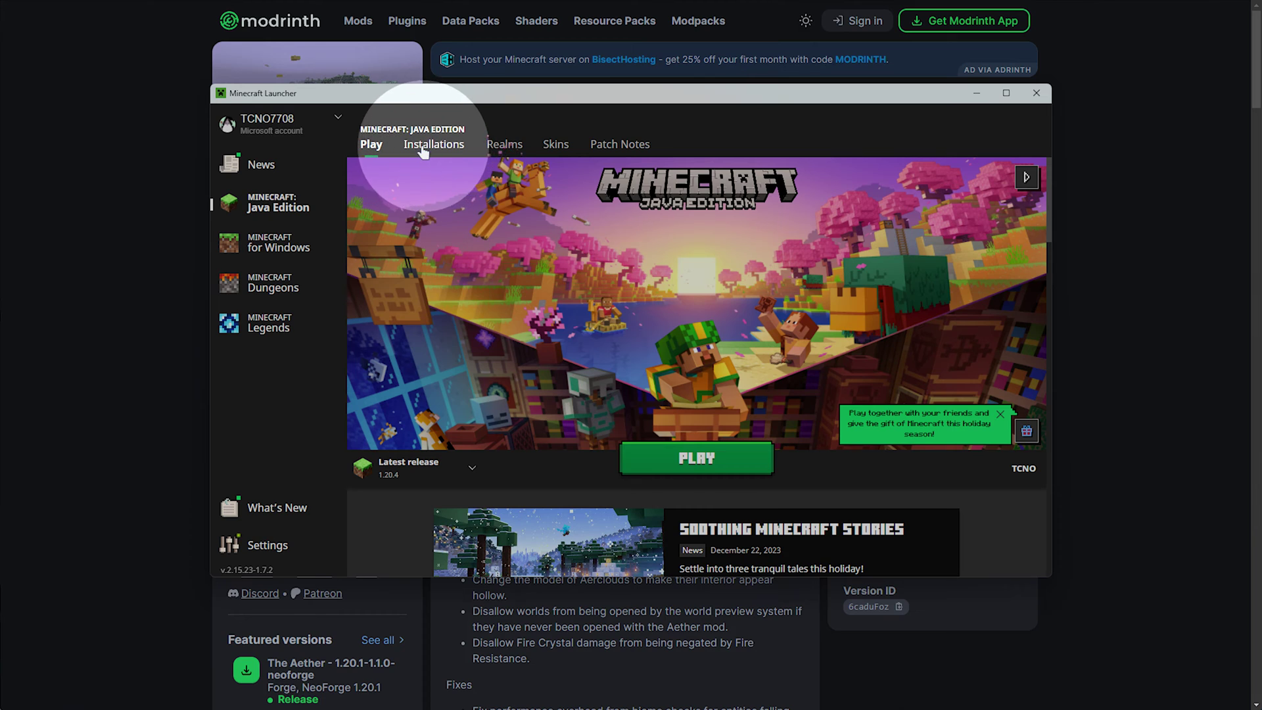
{"action": "left_click", "coordinate": [432, 146]}
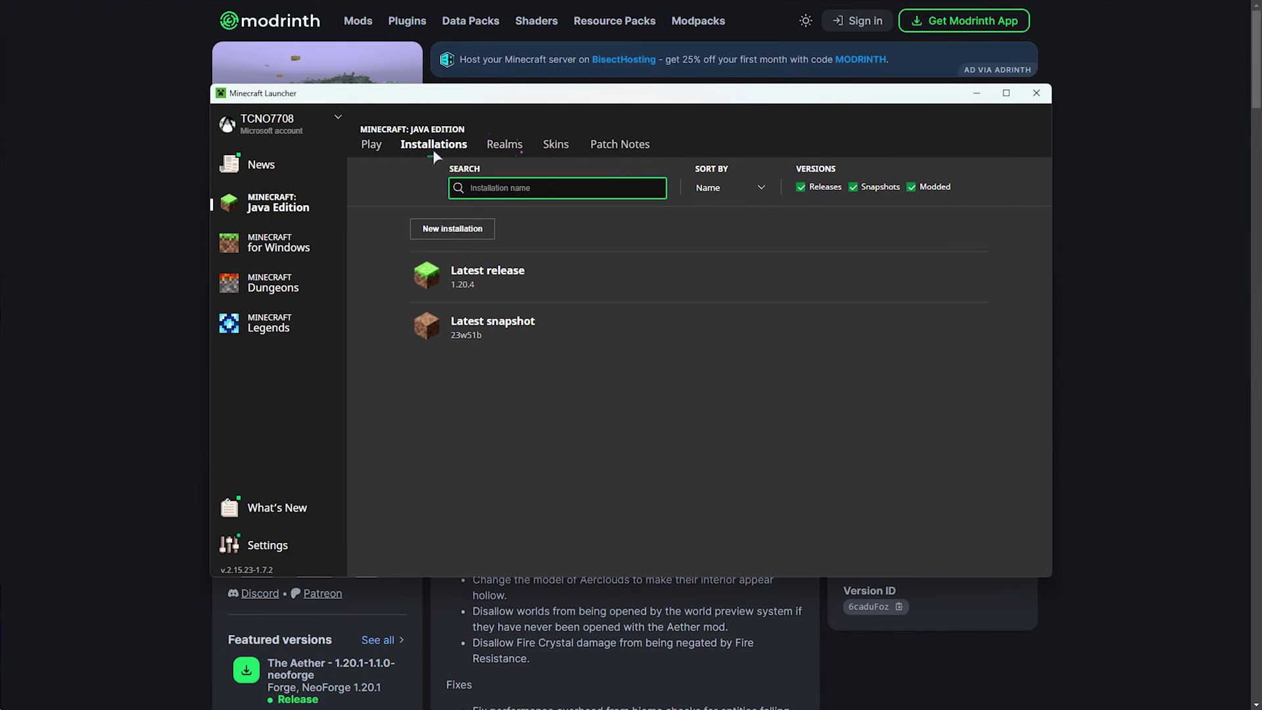
{"action": "left_click", "coordinate": [468, 228]}
{"action": "left_click", "coordinate": [575, 240]}
{"action": "type", "text": "1.20.1"}
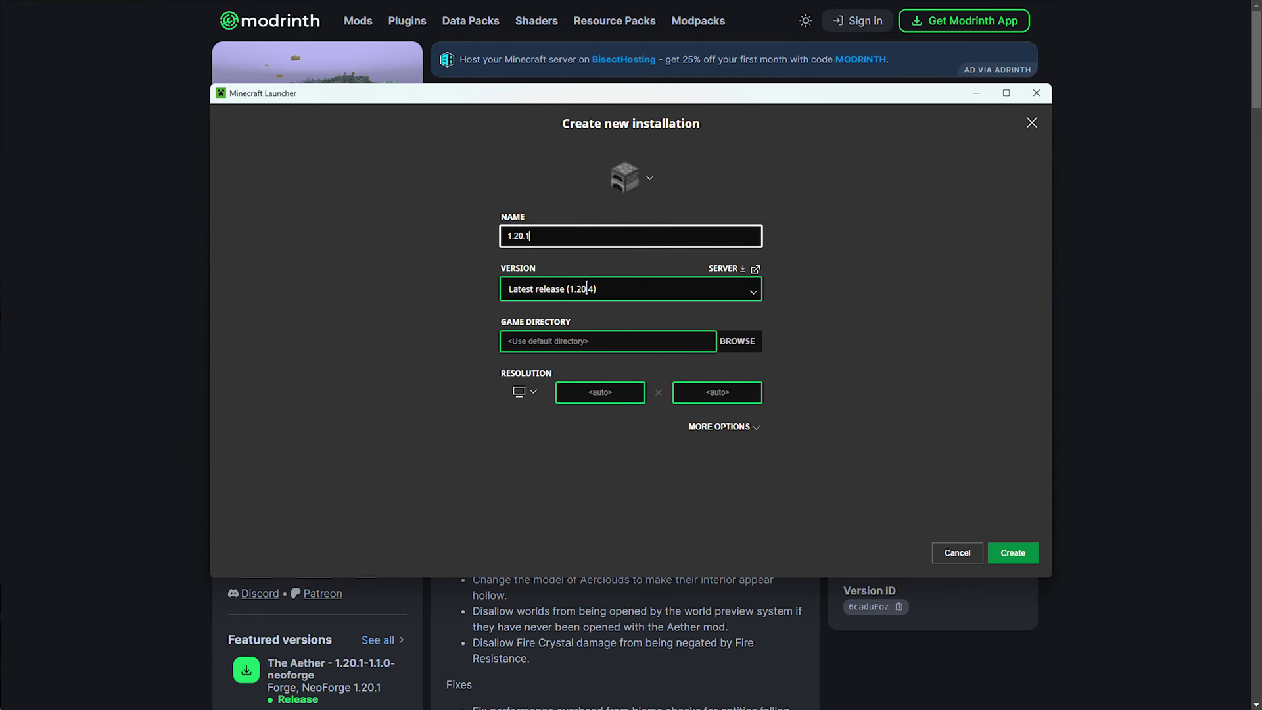
{"action": "left_click", "coordinate": [587, 286]}
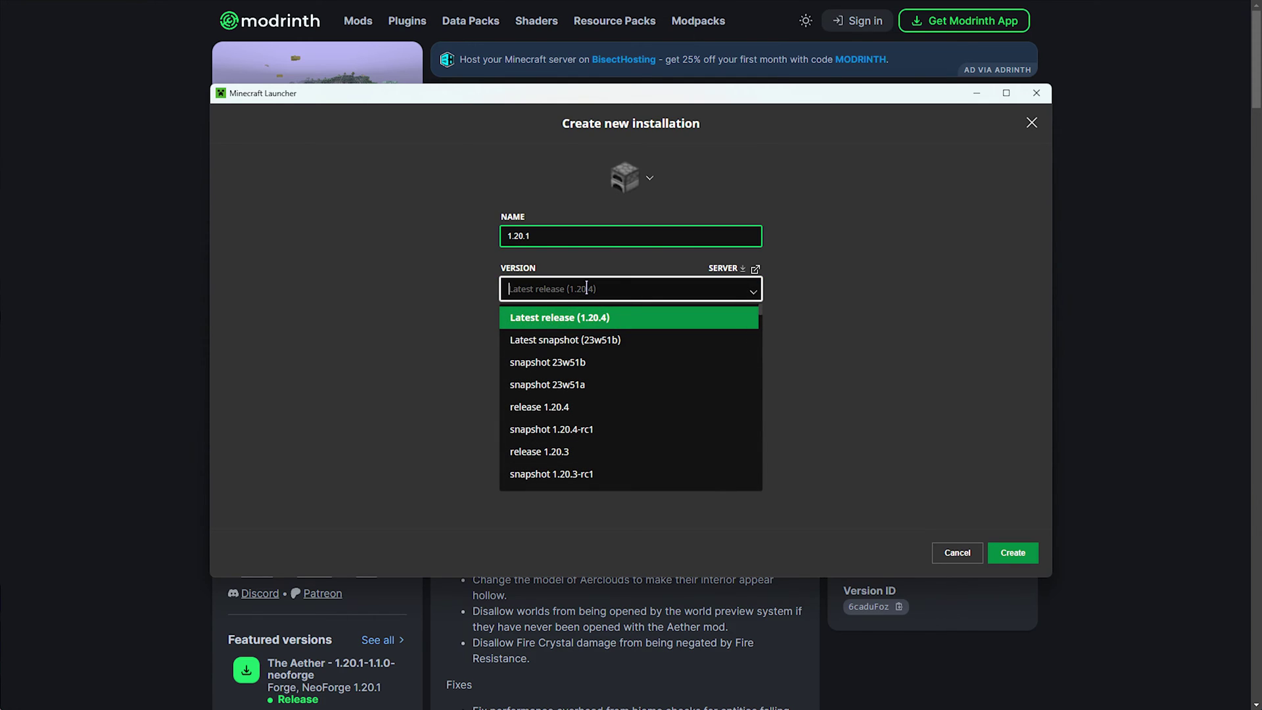
{"action": "type", "text": "1.20.1"}
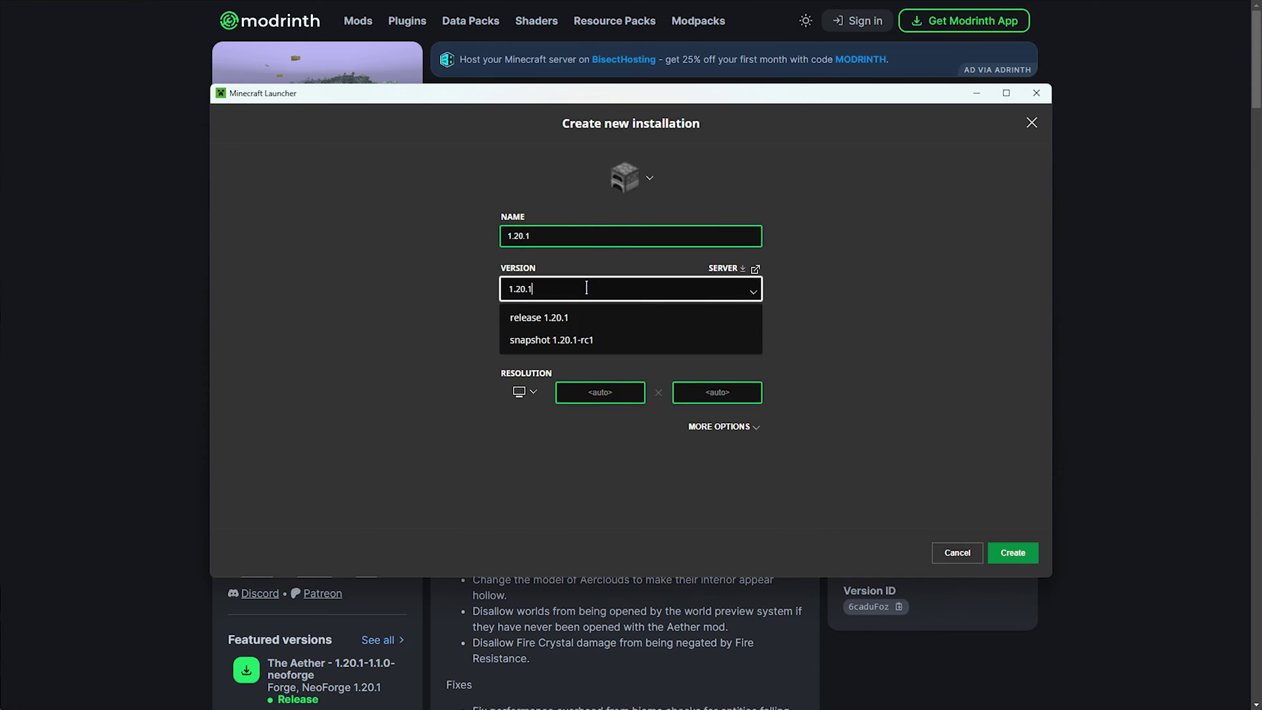
{"action": "left_click", "coordinate": [574, 319]}
{"action": "left_click", "coordinate": [1013, 552]}
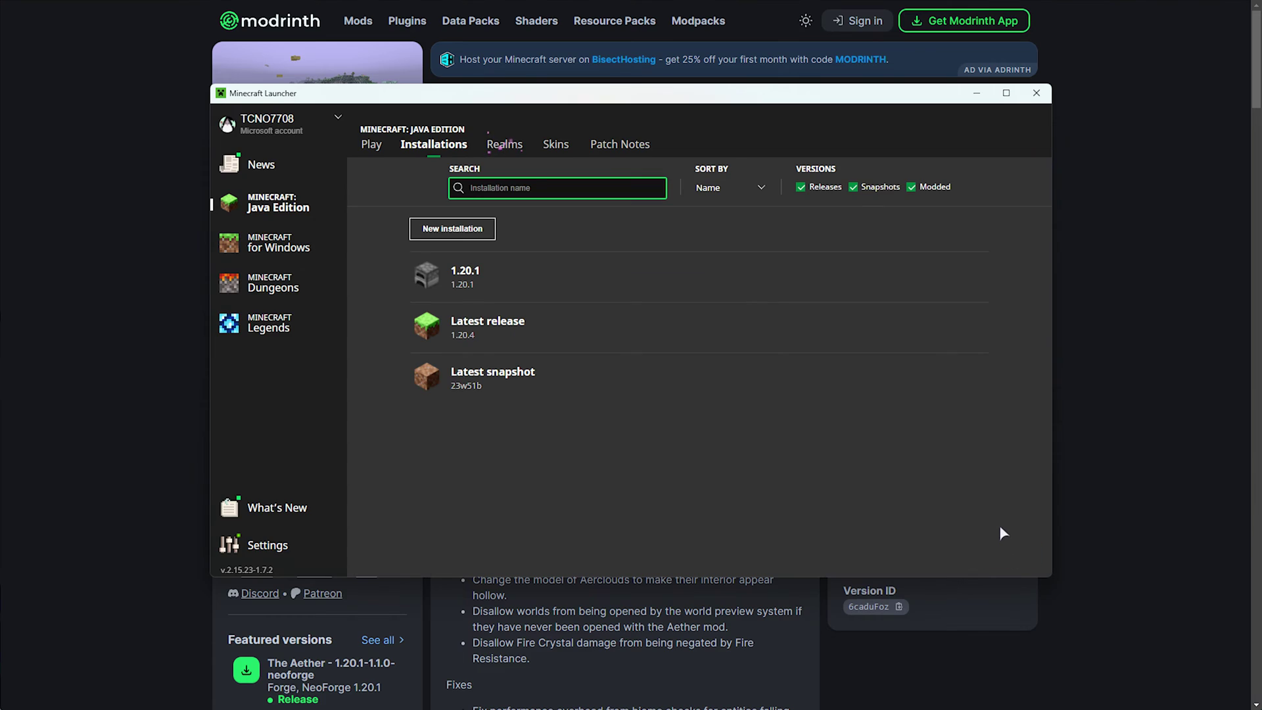
{"action": "left_click", "coordinate": [911, 279]}
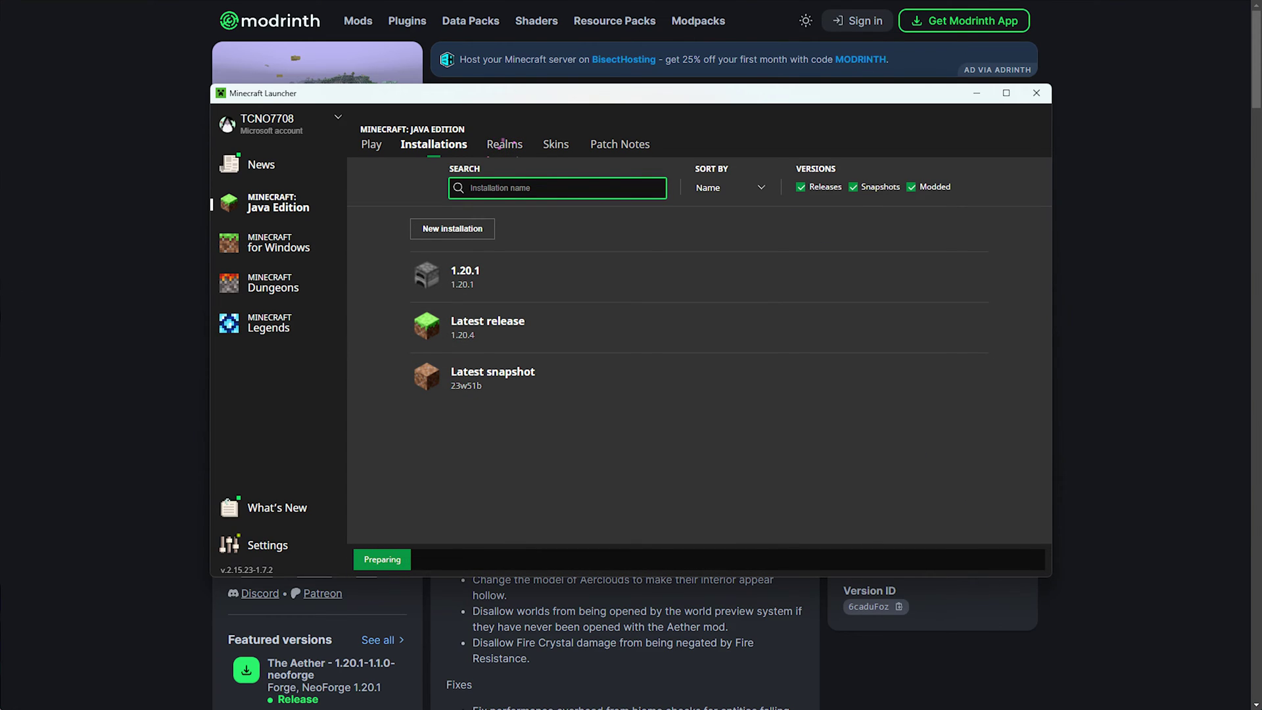
{"action": "left_click", "coordinate": [1097, 438]}
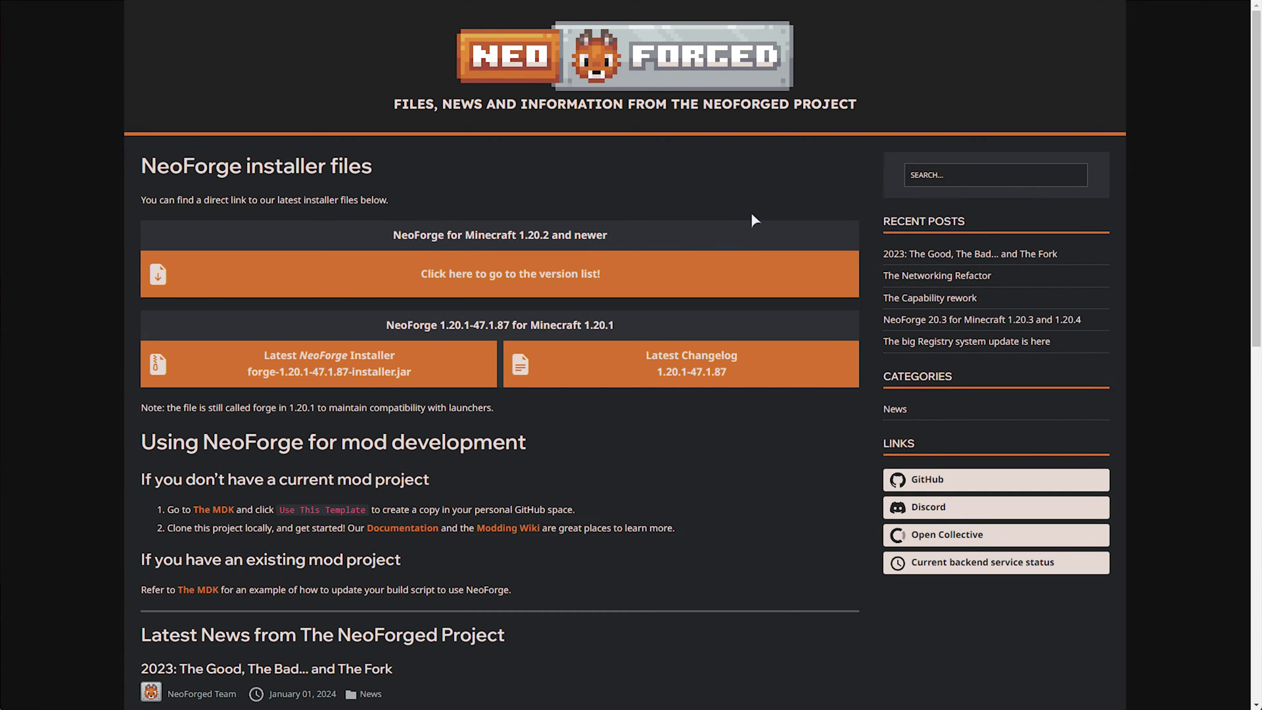
- Download forge-1.20.1-47.1.87-installer.jar from the NeoForged site and view the version list for Minecraft 1.20.2 and newer
{"action": "left_click", "coordinate": [360, 373]}
{"action": "left_click", "coordinate": [572, 283]}
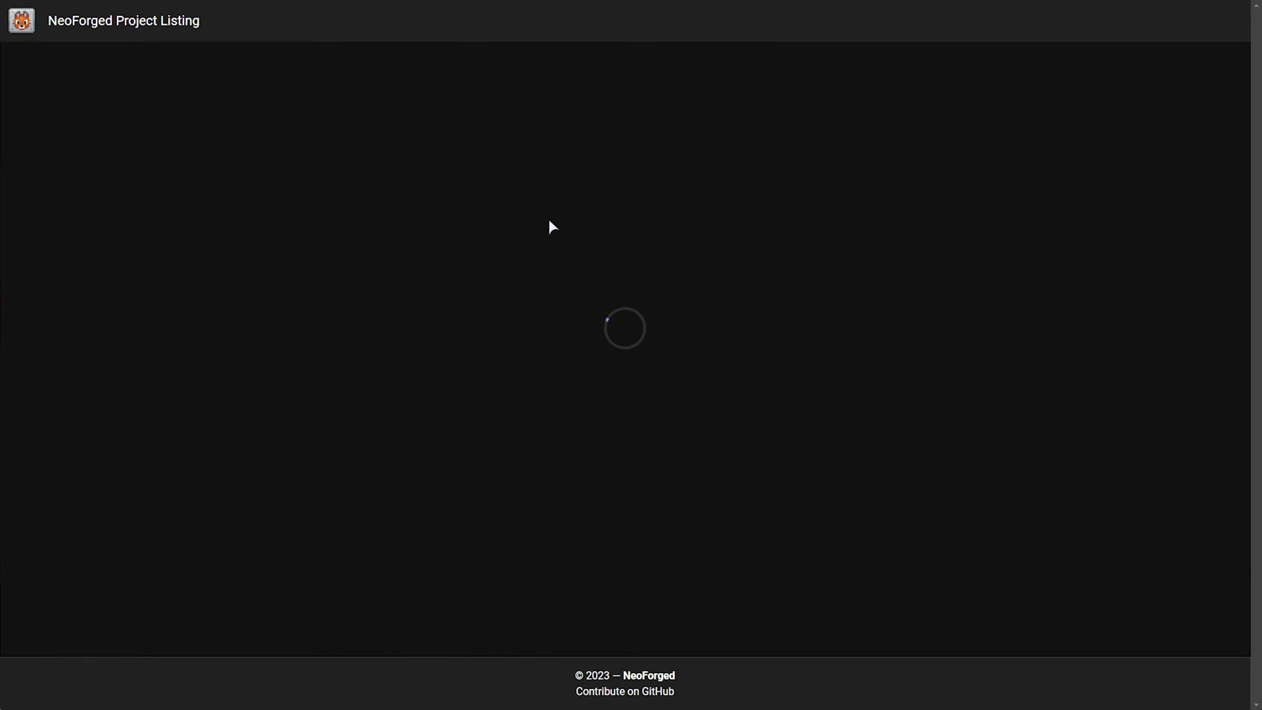
{"action": "left_click", "coordinate": [969, 166]}
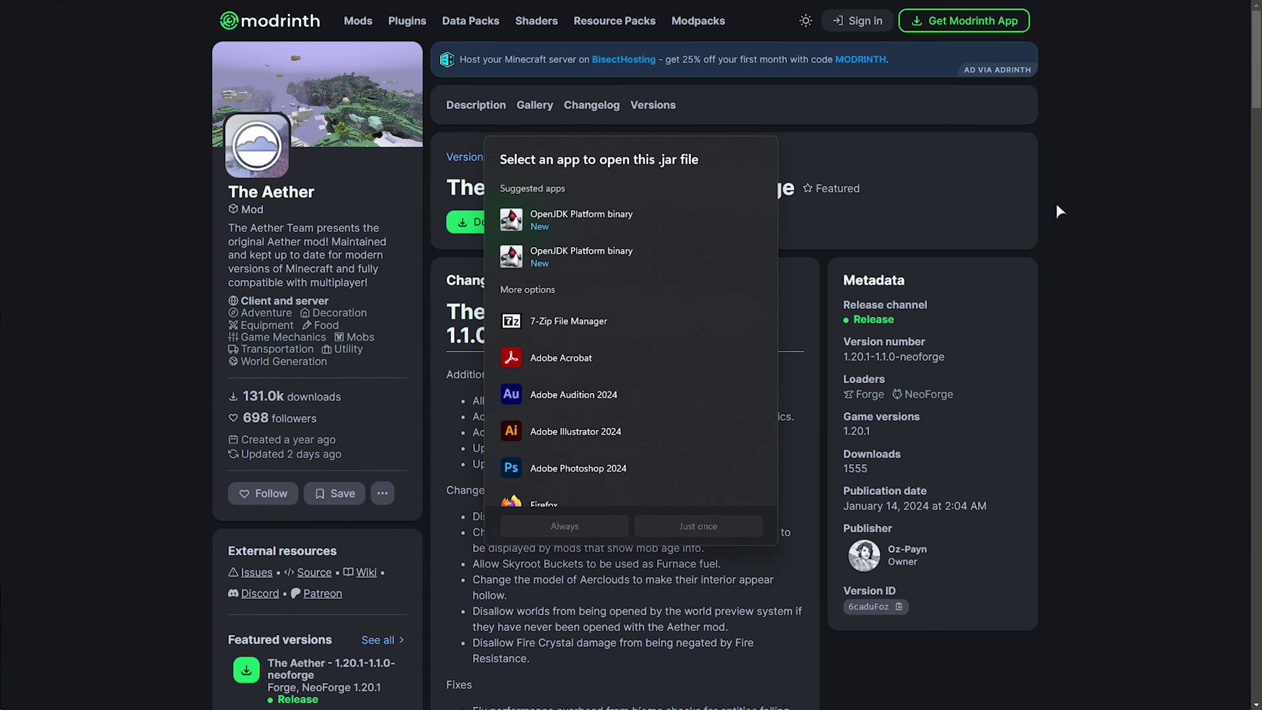
- Open the installer .jar just once with OpenJDK Platform binary and install the NeoForge client in the default .minecraft folder
{"action": "left_click", "coordinate": [624, 220]}
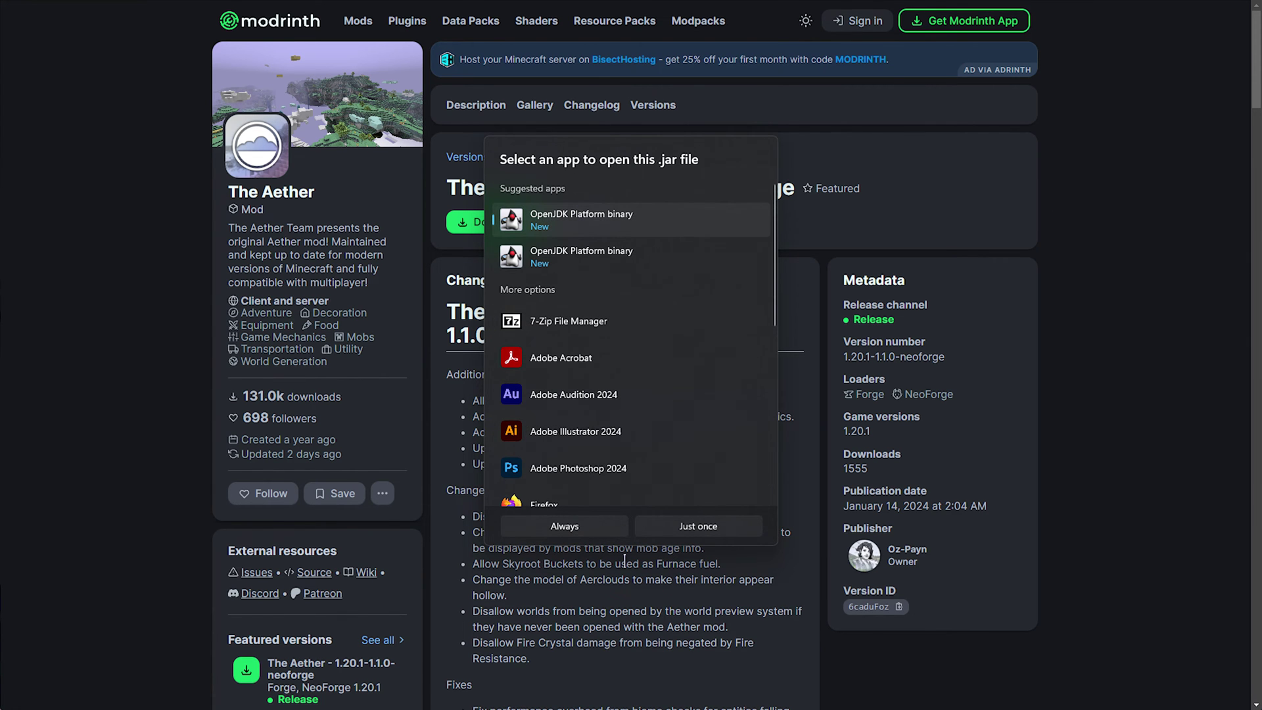
{"action": "left_click", "coordinate": [674, 526]}
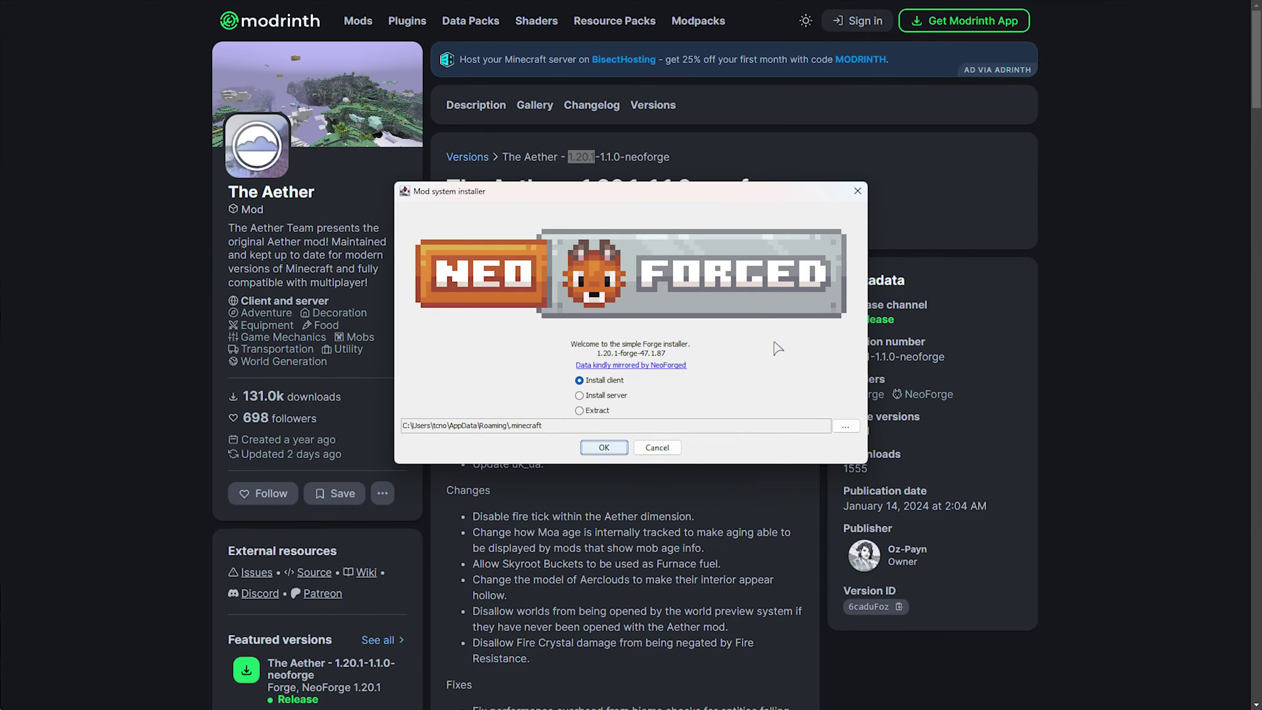
{"action": "left_click", "coordinate": [598, 383]}
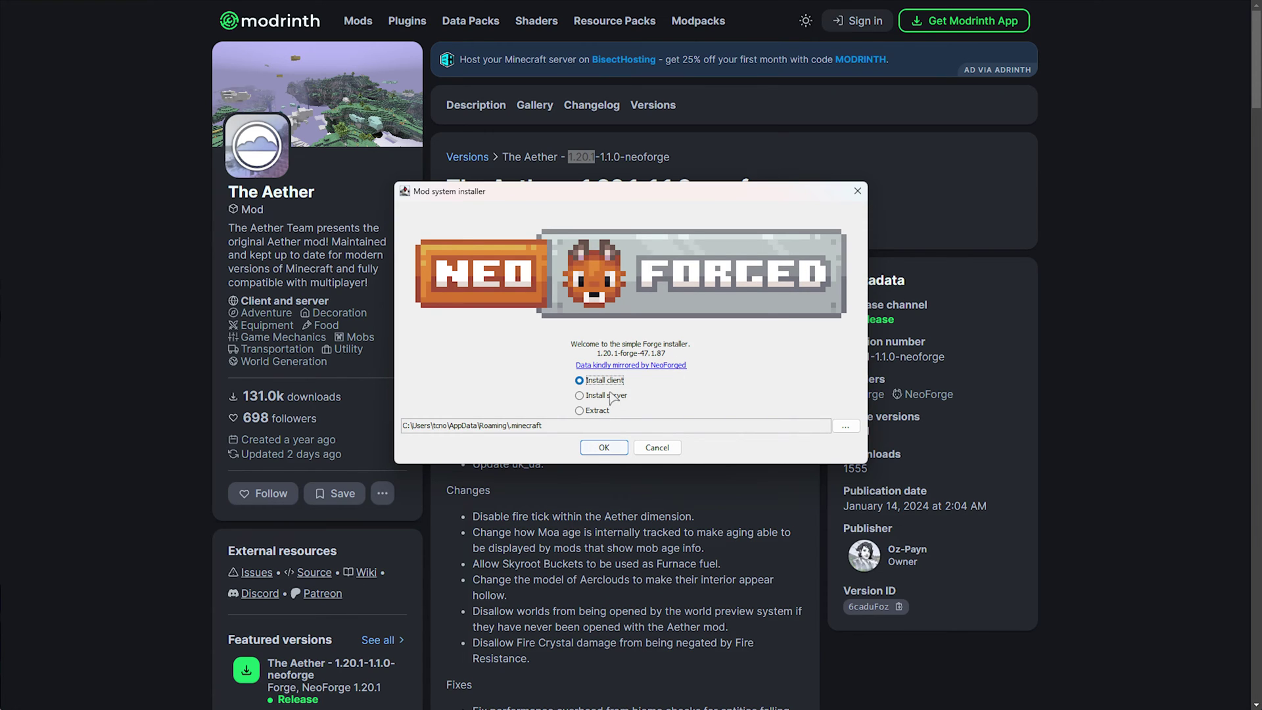
{"action": "left_click", "coordinate": [604, 447]}
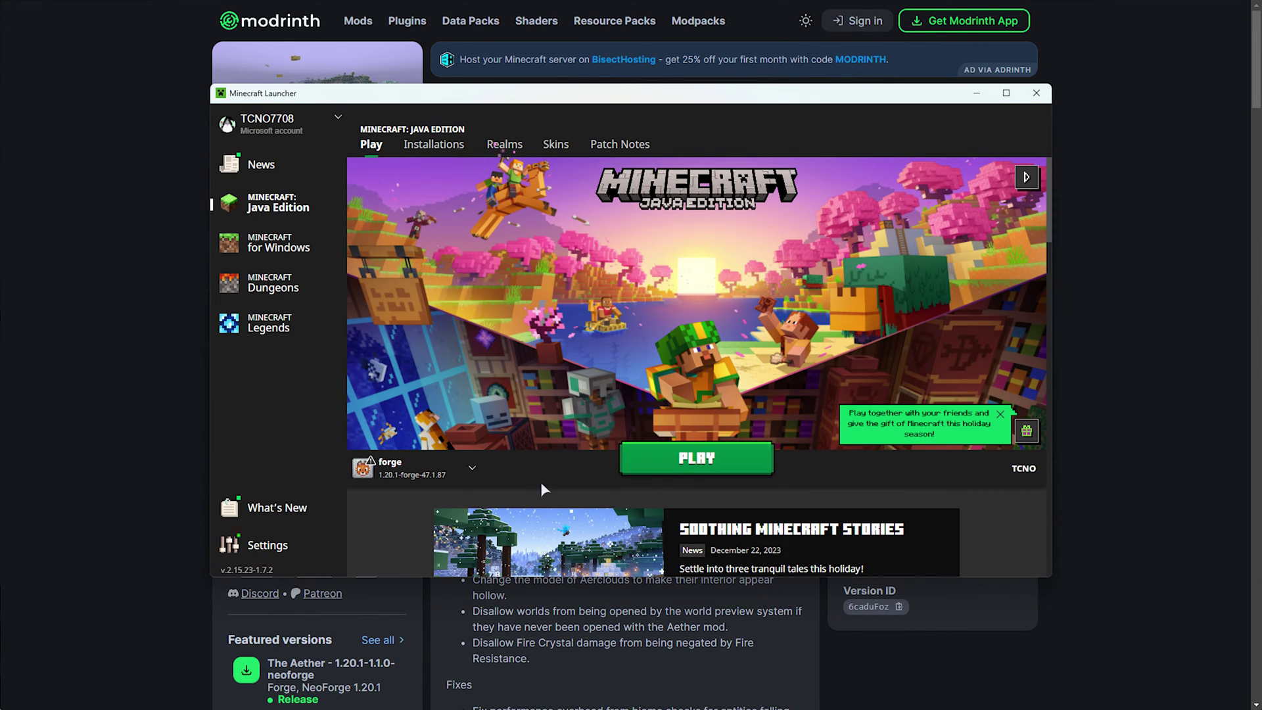
- Launch the forge installation from the Minecraft Launcher with its modified-installation warning permanently accepted, and quit the game from its title screen
{"action": "left_click", "coordinate": [434, 480]}
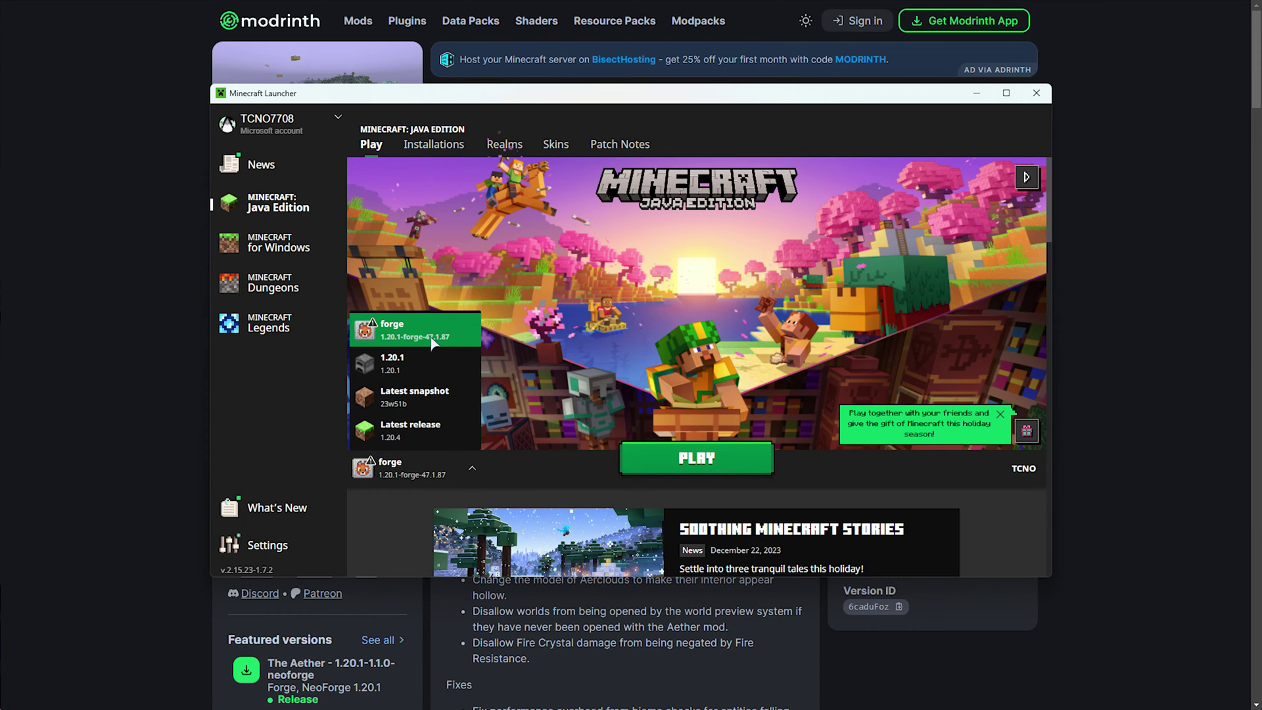
{"action": "left_click", "coordinate": [460, 144]}
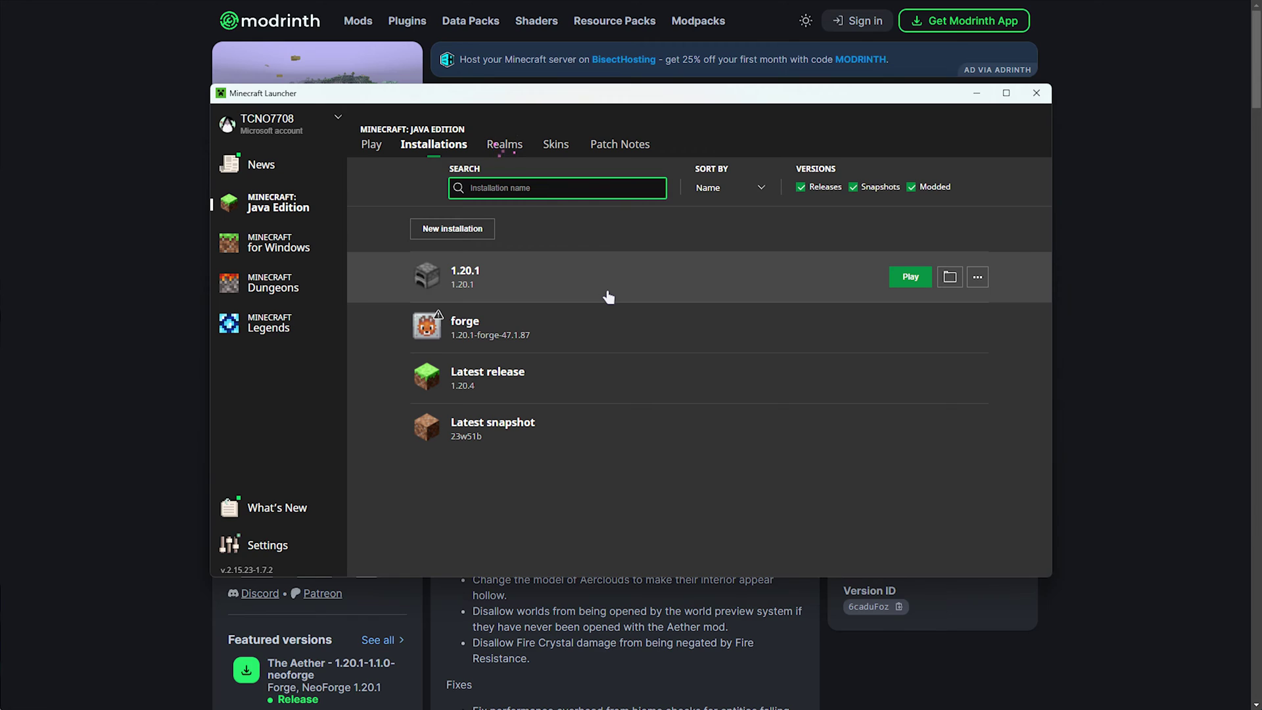
{"action": "left_click", "coordinate": [894, 333]}
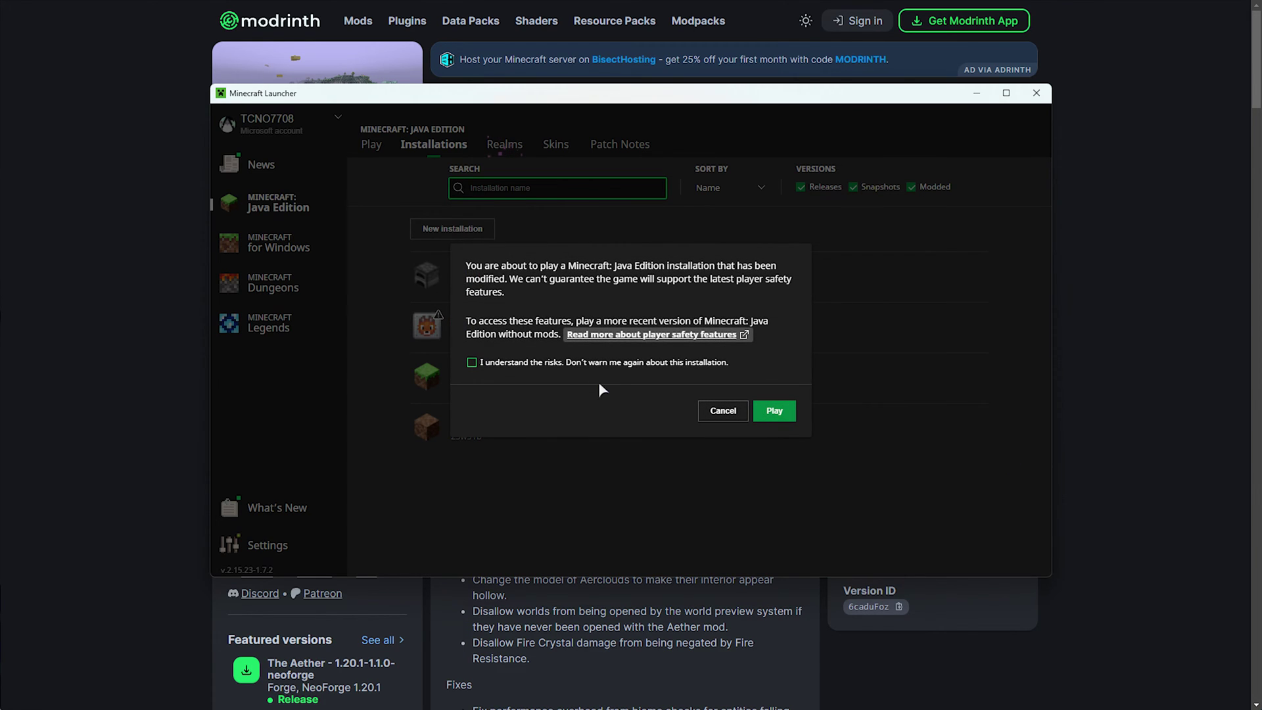
{"action": "left_click", "coordinate": [628, 365]}
{"action": "left_click", "coordinate": [774, 411]}
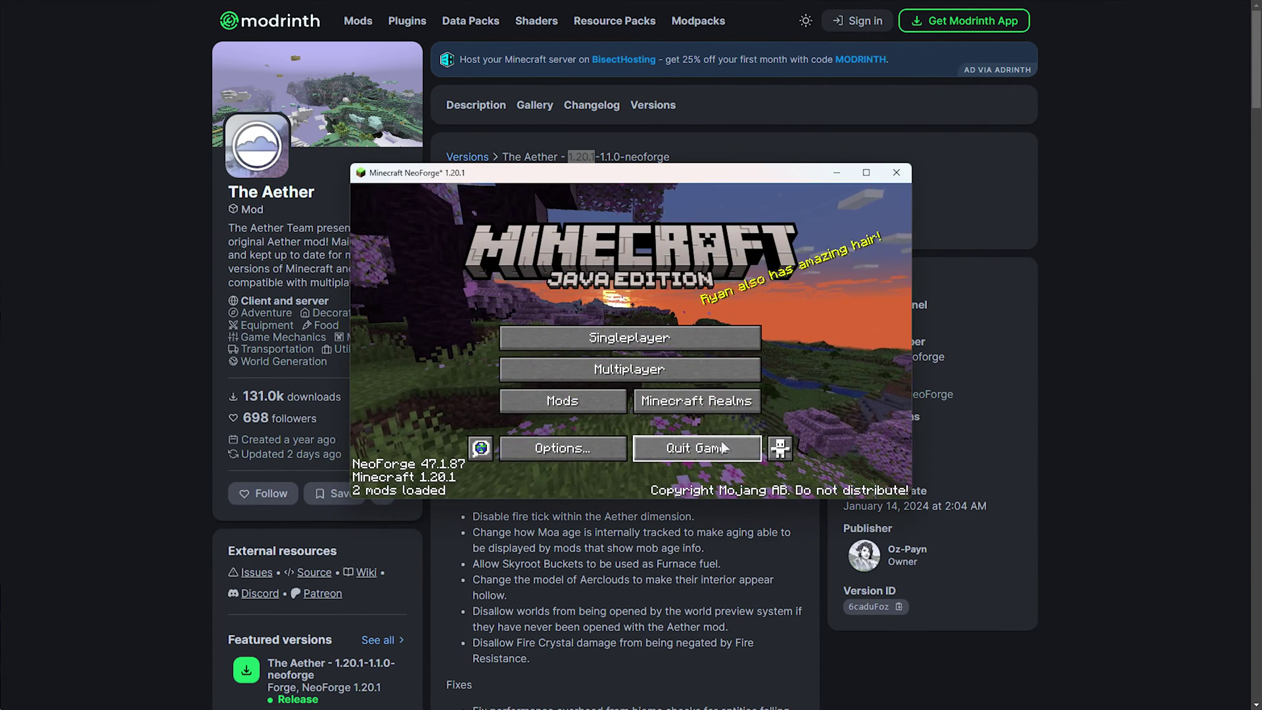
{"action": "left_click", "coordinate": [721, 442]}
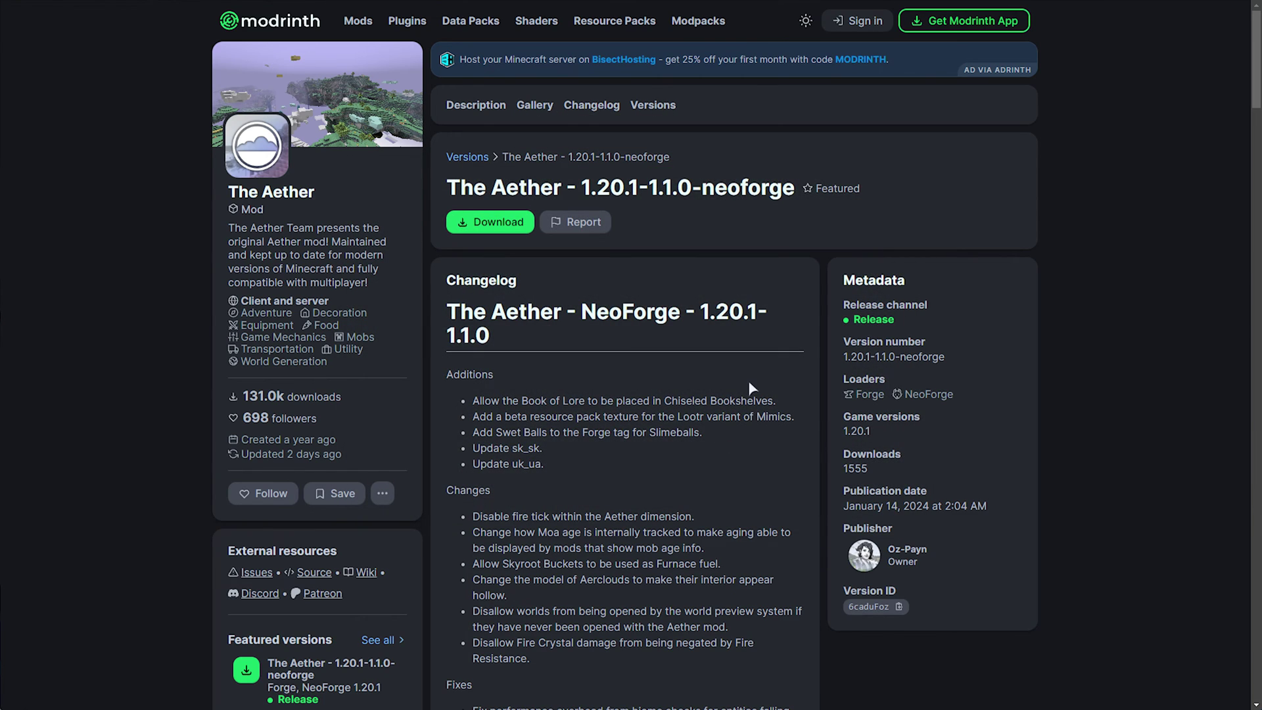
- Open the %AppData% location in Windows and go into the mods folder inside .minecraft
{"action": "key", "text": "super+r"}
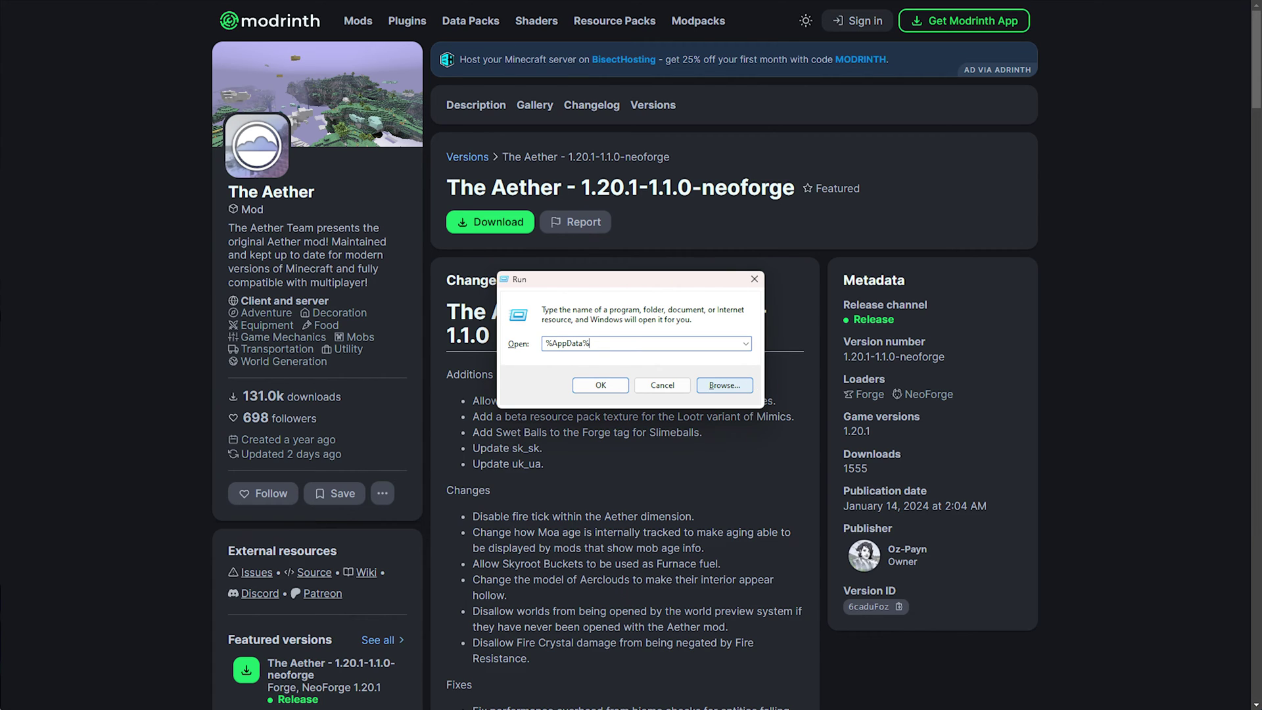
{"action": "key", "text": "Return"}
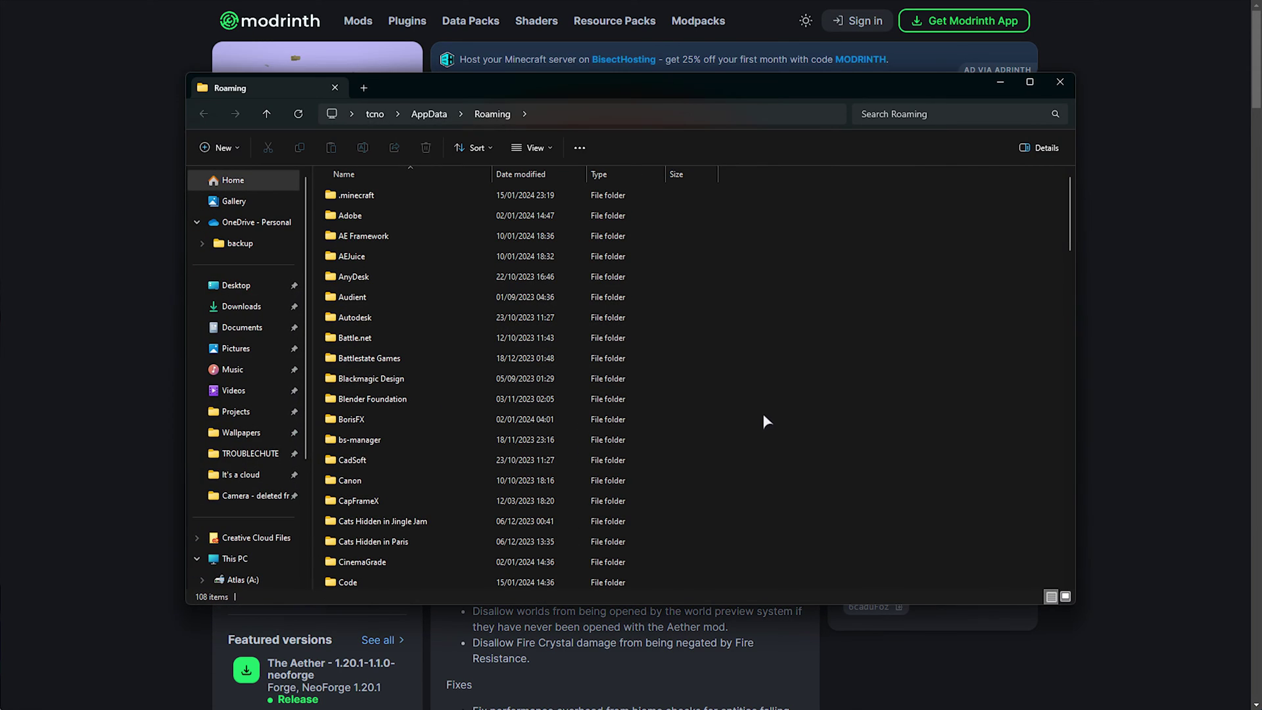
{"action": "double_click", "coordinate": [442, 197]}
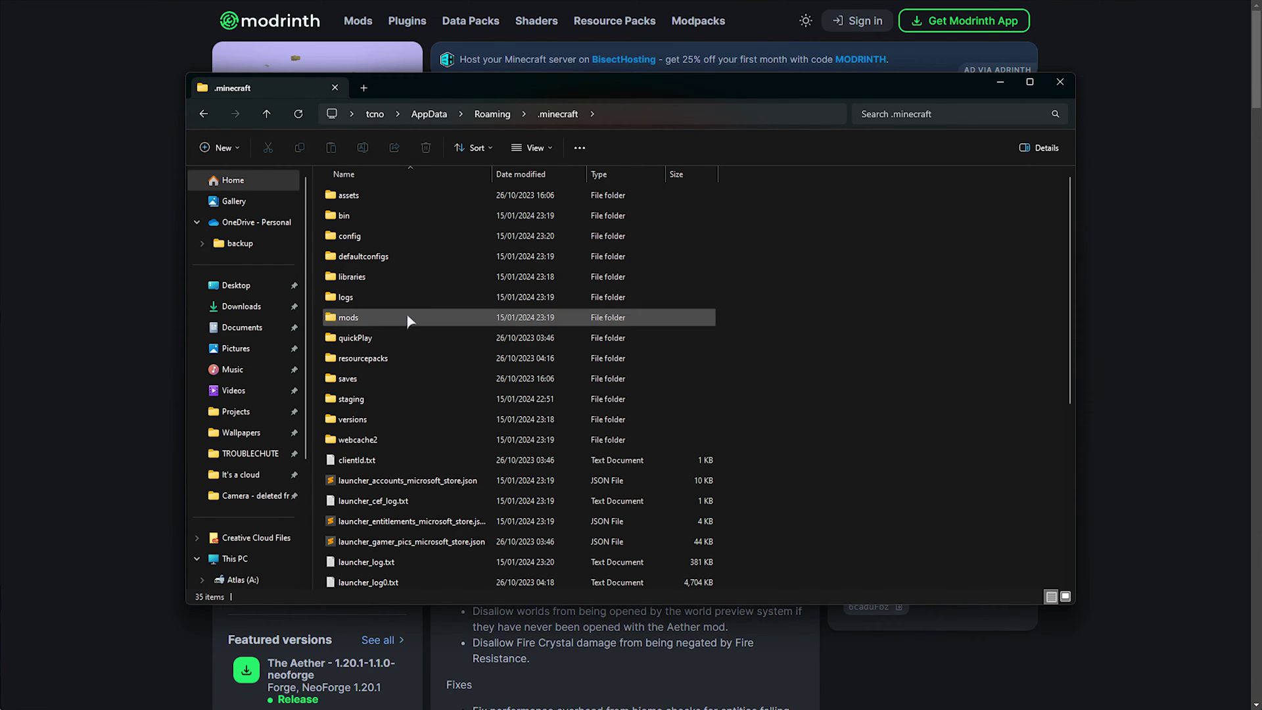
{"action": "left_click", "coordinate": [409, 320]}
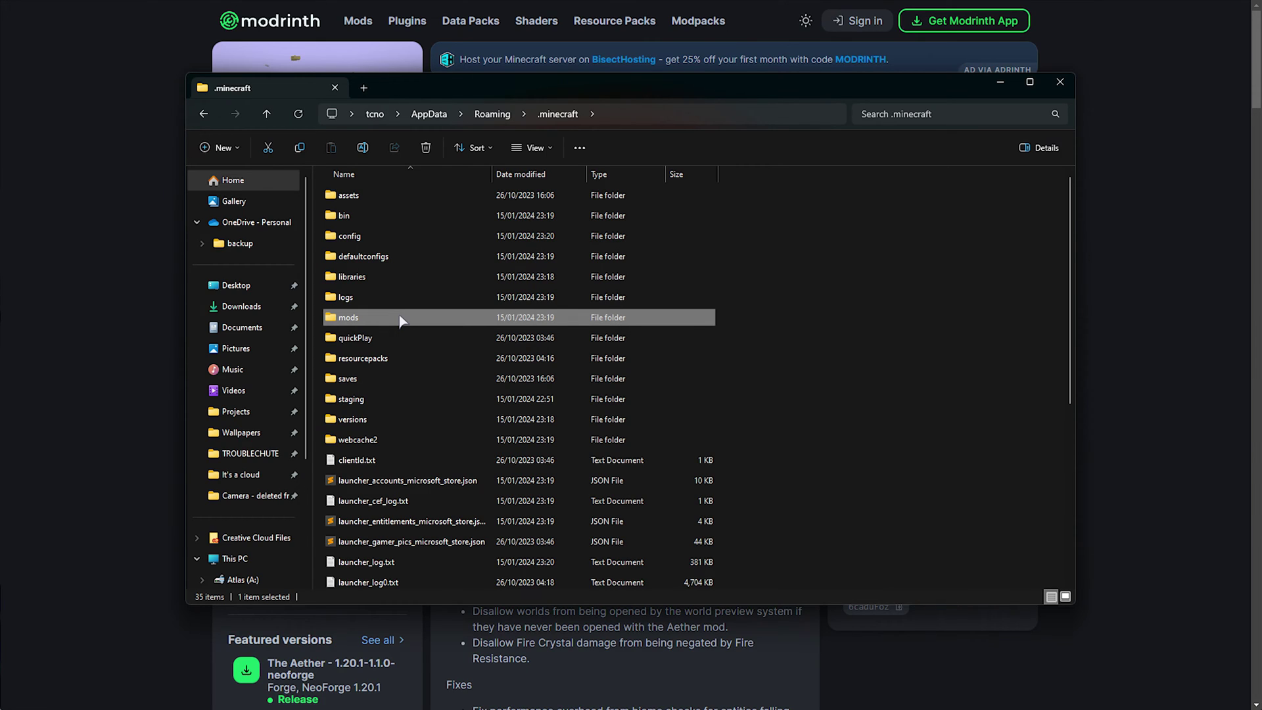
{"action": "double_click", "coordinate": [402, 321]}
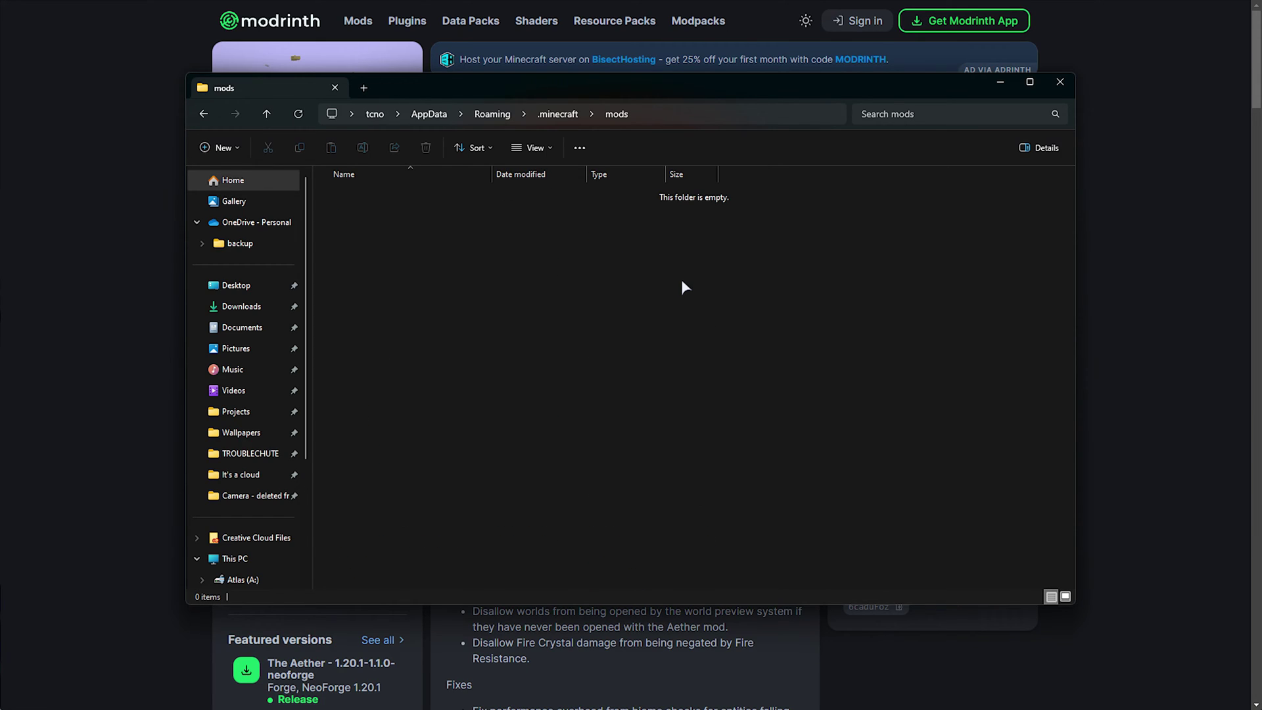
- Check the folder's options for showing extensions and hidden items, and add aether-1.20.1-1.1.0-neoforge.jar to the mods folder
{"action": "left_click", "coordinate": [556, 146]}
{"action": "mouse_move", "coordinate": [552, 392]}
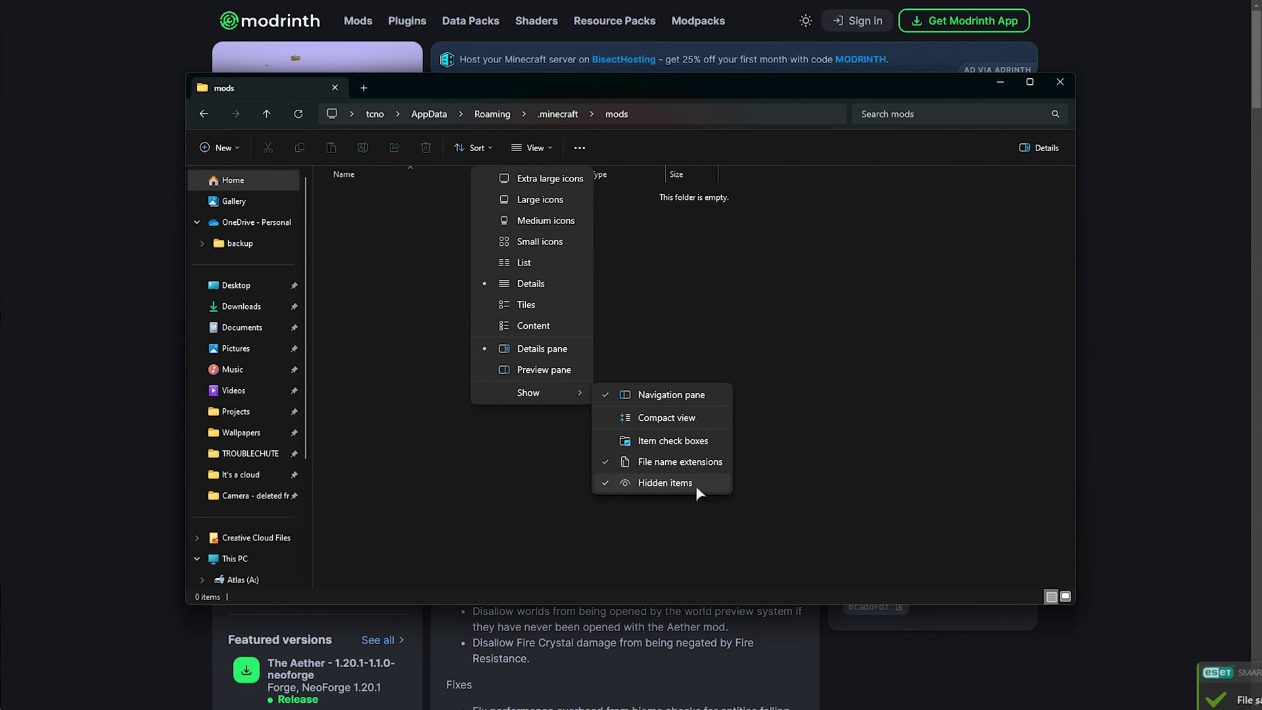
{"action": "left_click", "coordinate": [728, 196]}
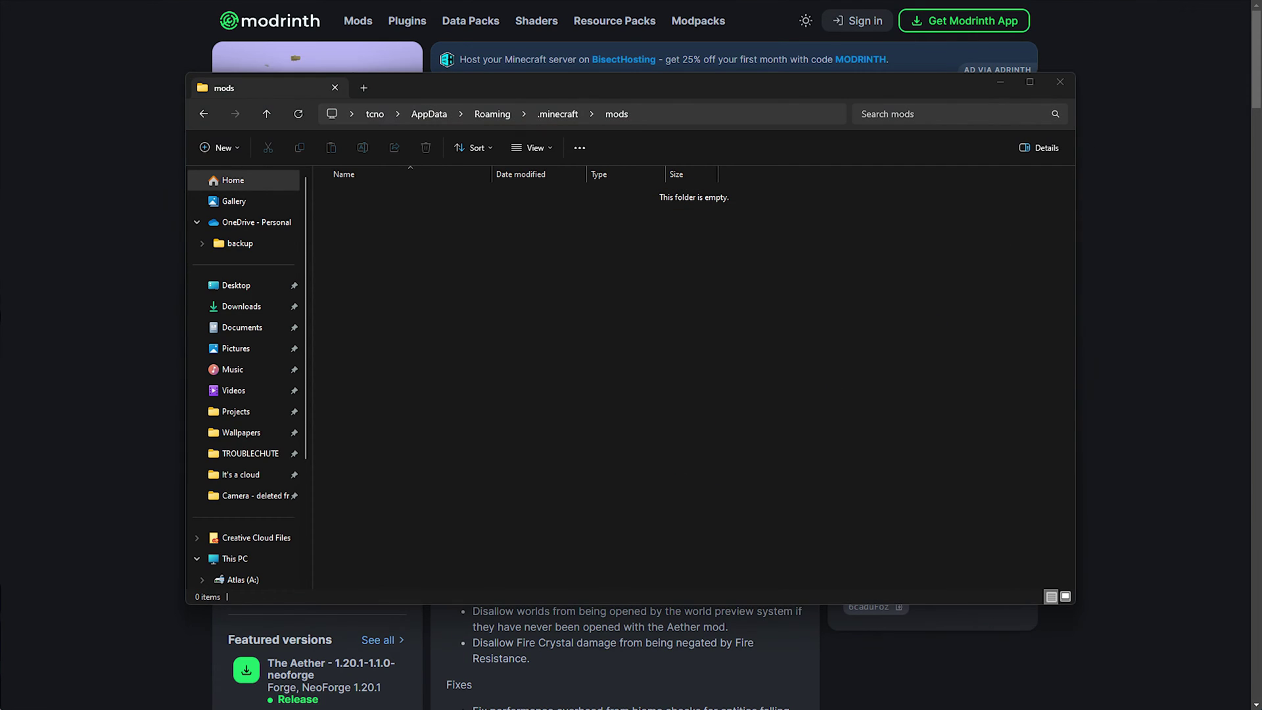
{"action": "left_click_drag", "start_coordinate": [880, 299], "coordinate": [562, 266]}
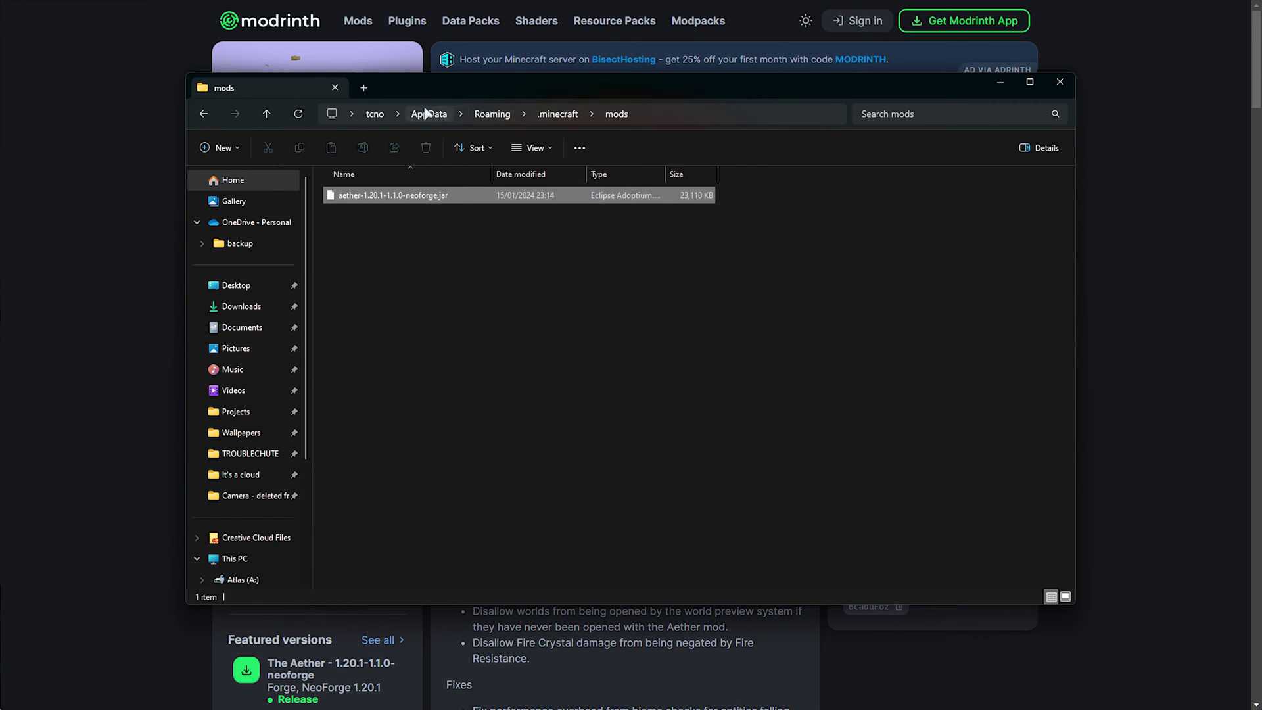
- Switch to the Minecraft Launcher, edit the forge installation and set the maximum memory in its JVM arguments to -Xmx8G
{"action": "left_click", "coordinate": [689, 385]}
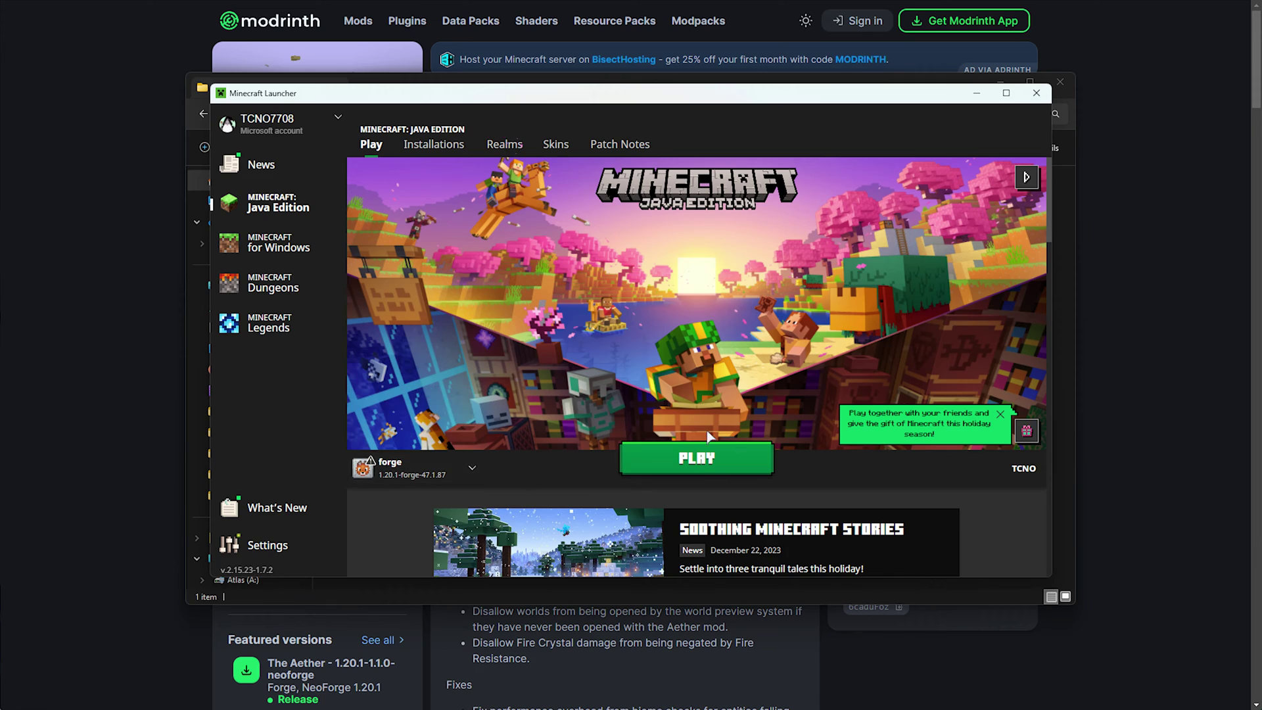
{"action": "left_click", "coordinate": [430, 146]}
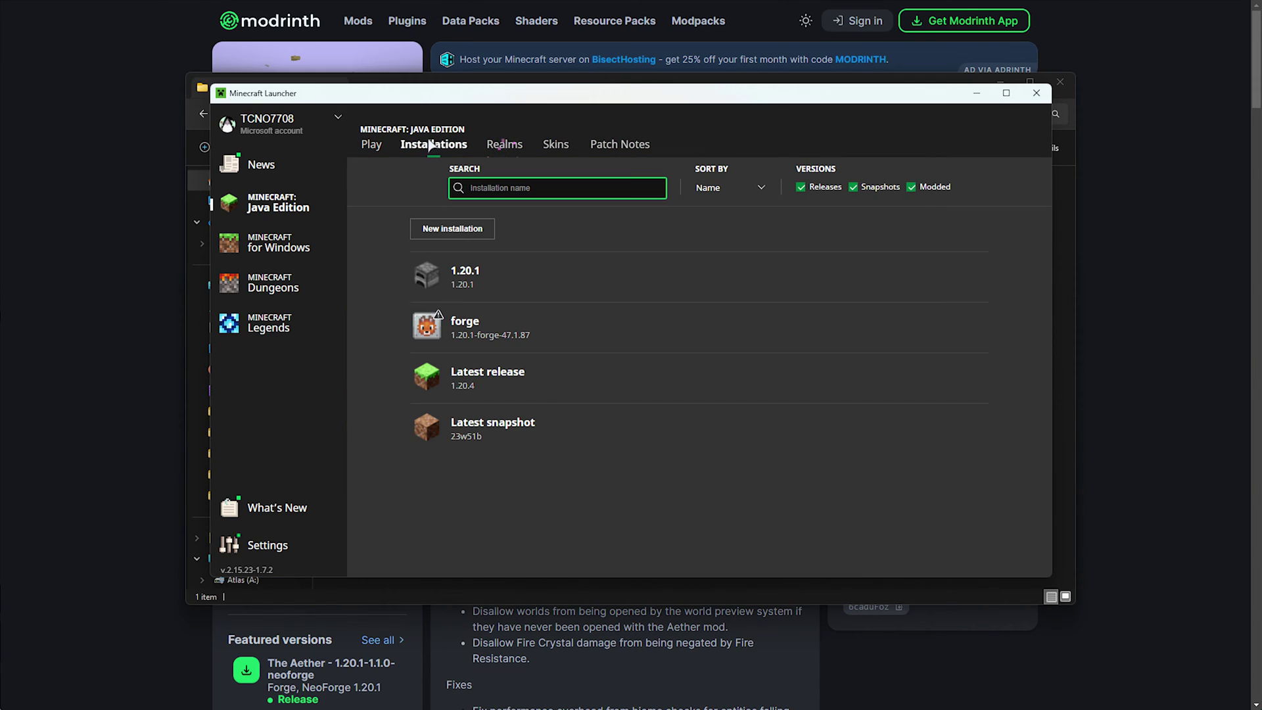
{"action": "left_click", "coordinate": [976, 329]}
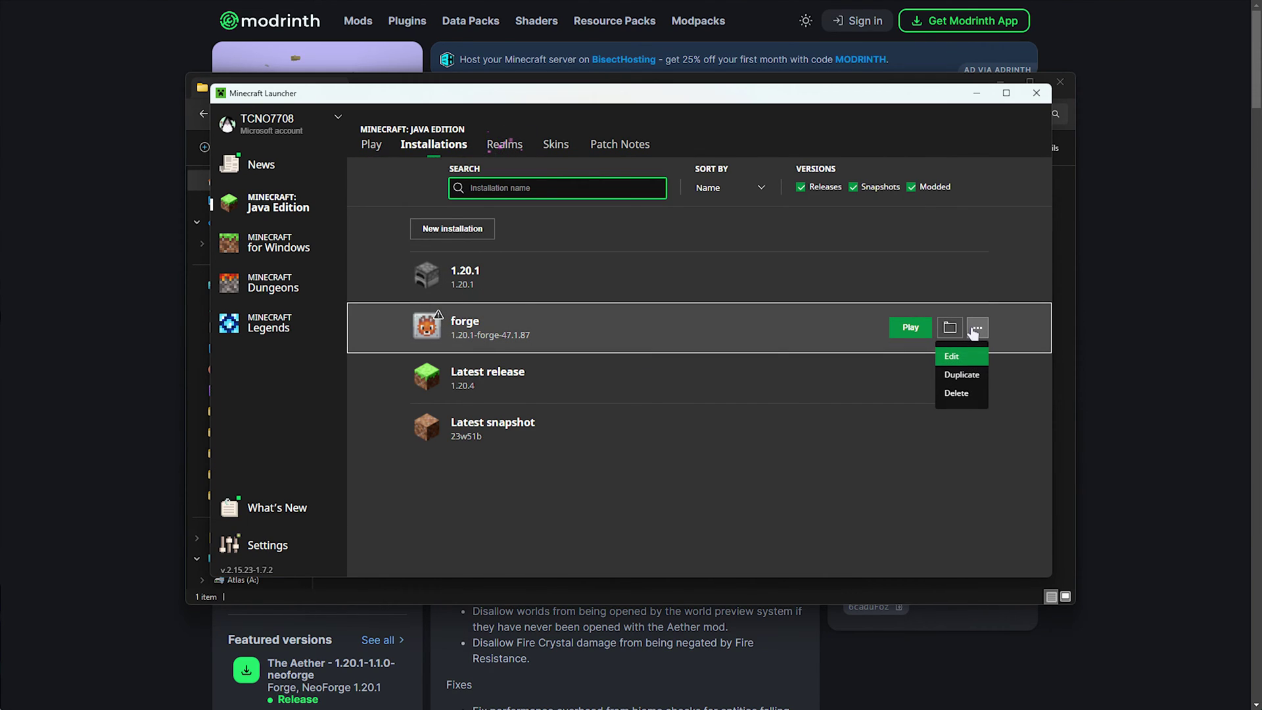
{"action": "left_click", "coordinate": [953, 356]}
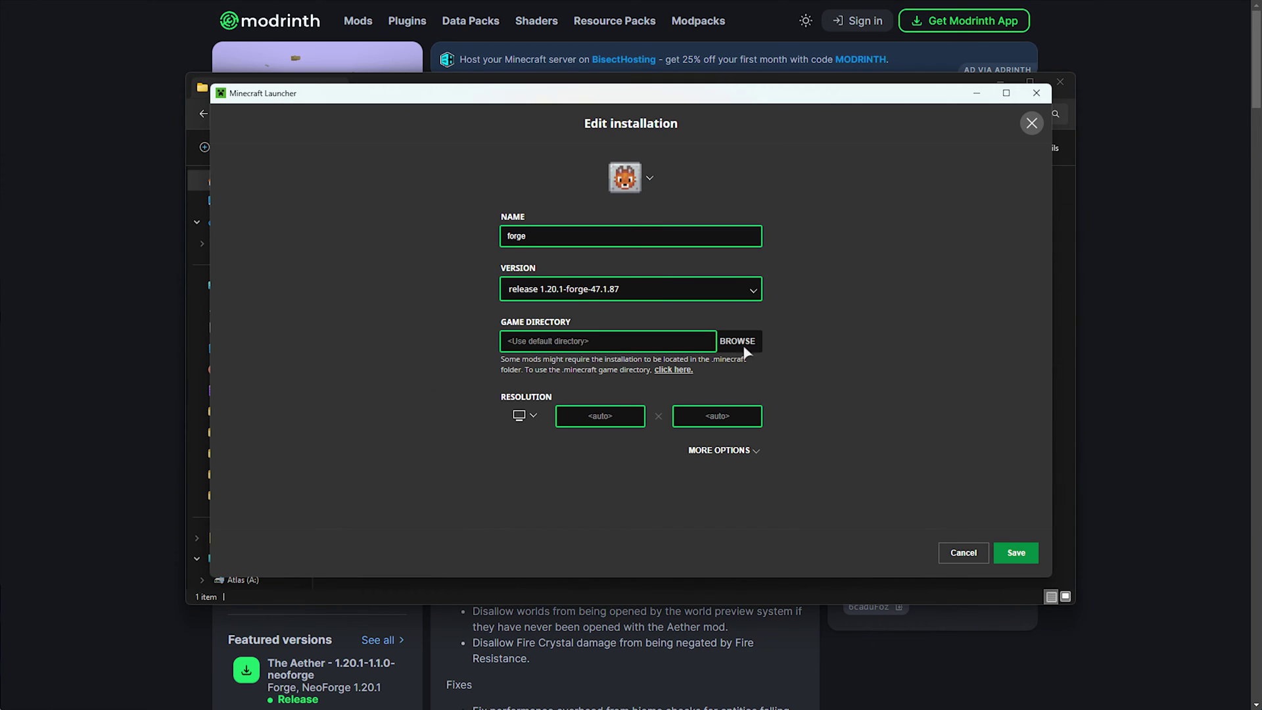
{"action": "left_click", "coordinate": [720, 450]}
{"action": "scroll", "coordinate": [723, 453], "scroll_direction": "down", "scroll_amount": 1}
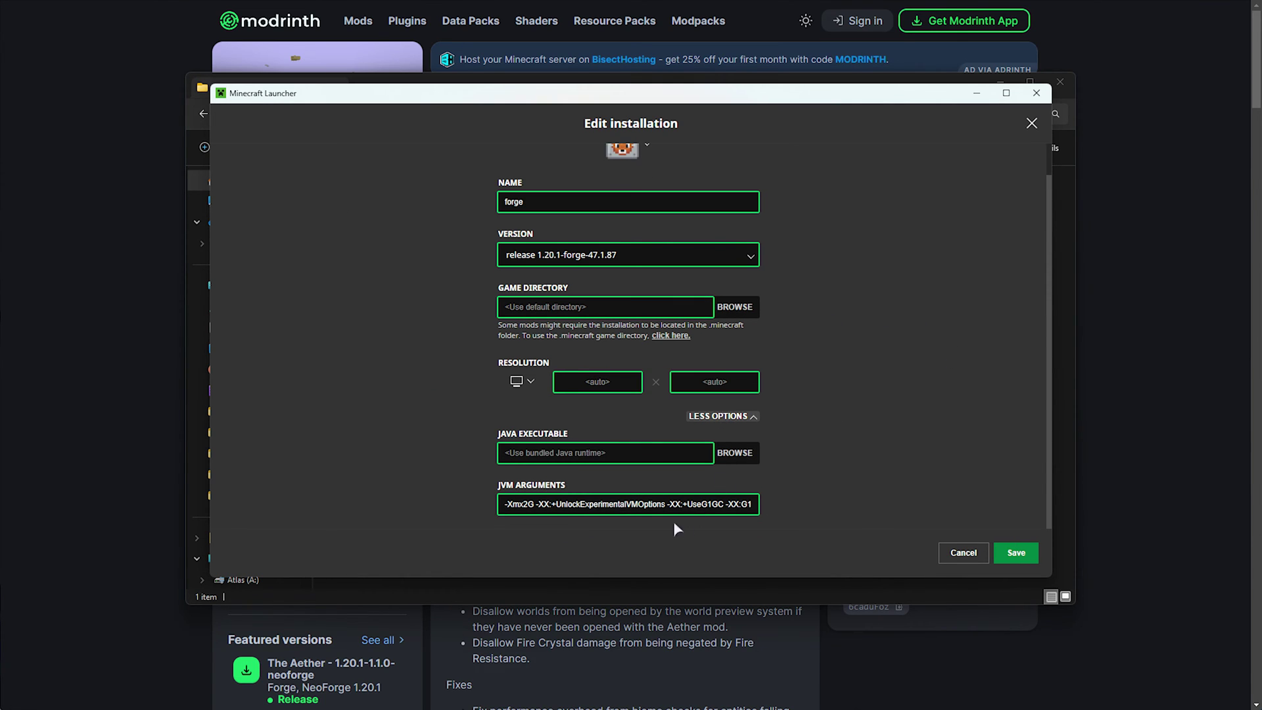
{"action": "left_click", "coordinate": [528, 510]}
{"action": "type", "text": "8"}
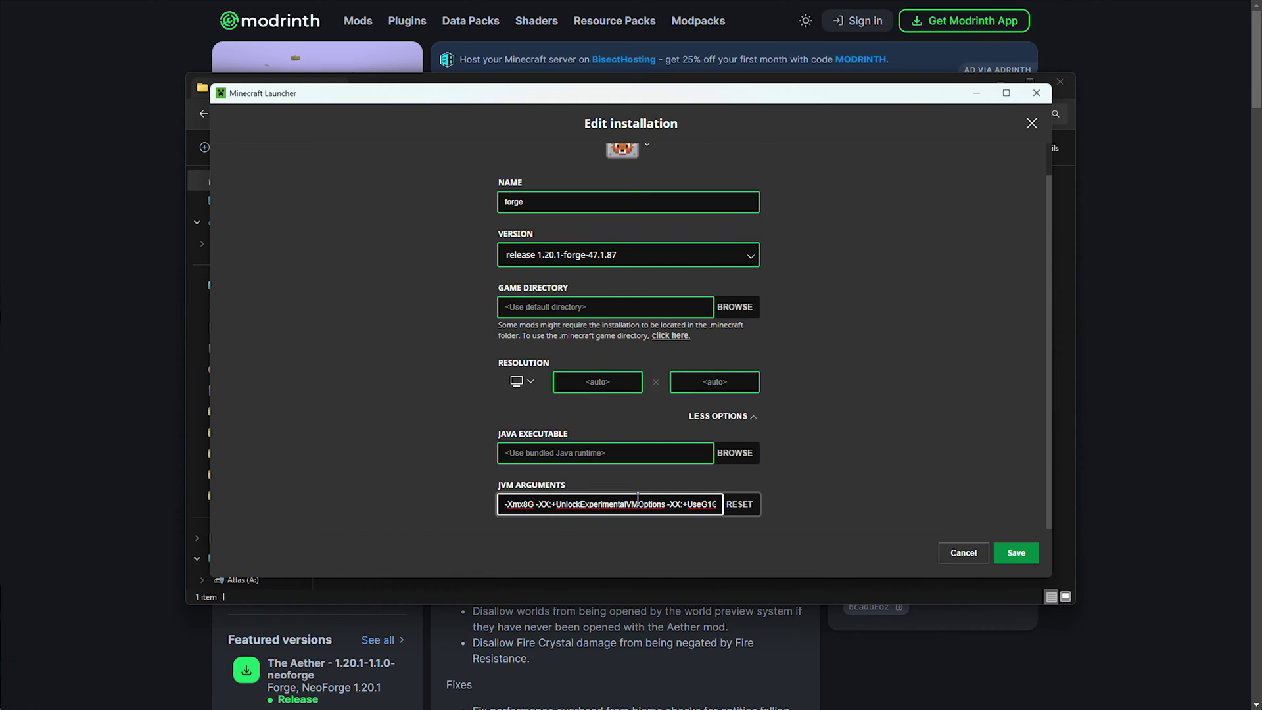
- Check the computer's total memory and usage in Task Manager, and close it
{"action": "key", "text": "ctrl+shift+Escape"}
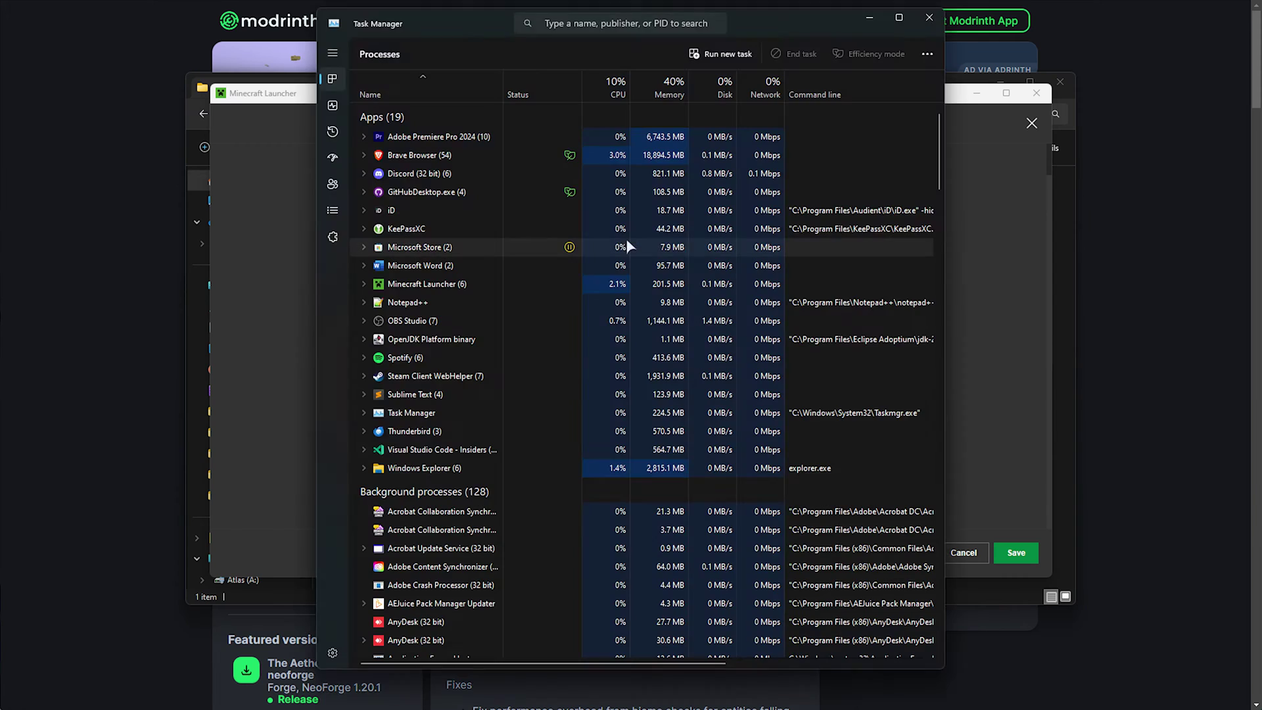
{"action": "left_click", "coordinate": [333, 107]}
{"action": "left_click", "coordinate": [478, 139]}
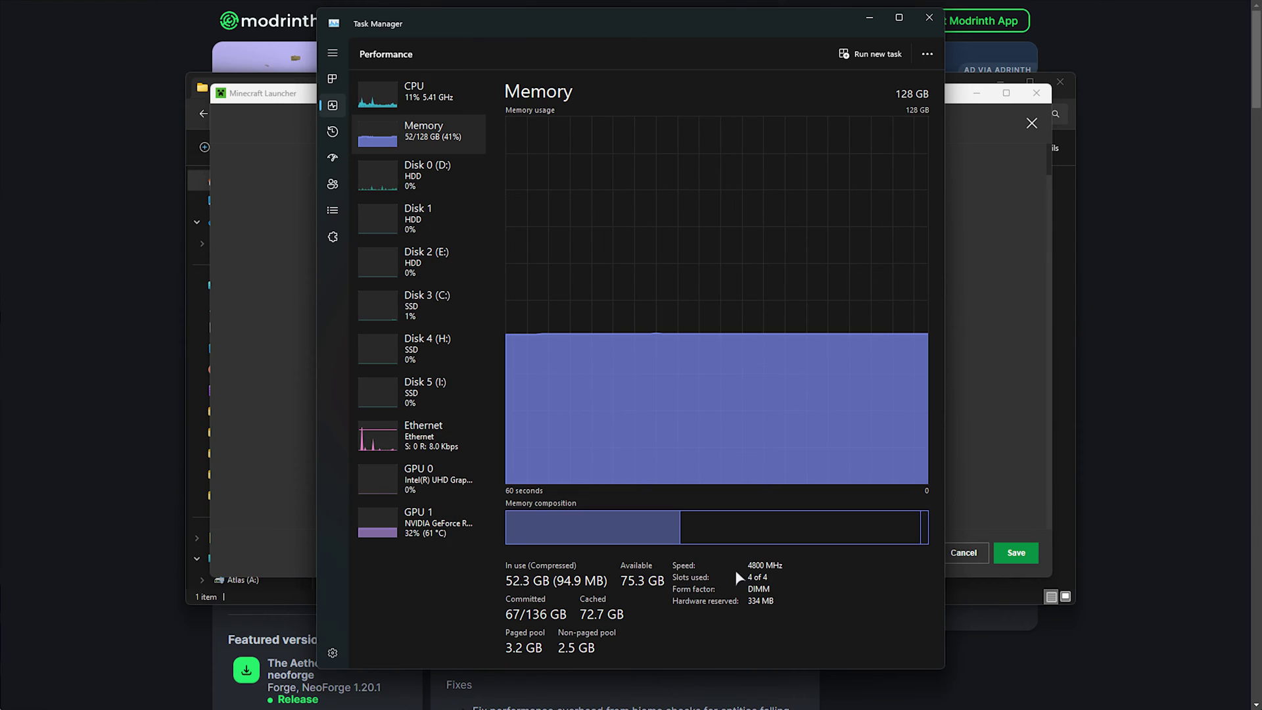
{"action": "key", "text": "alt+F4"}
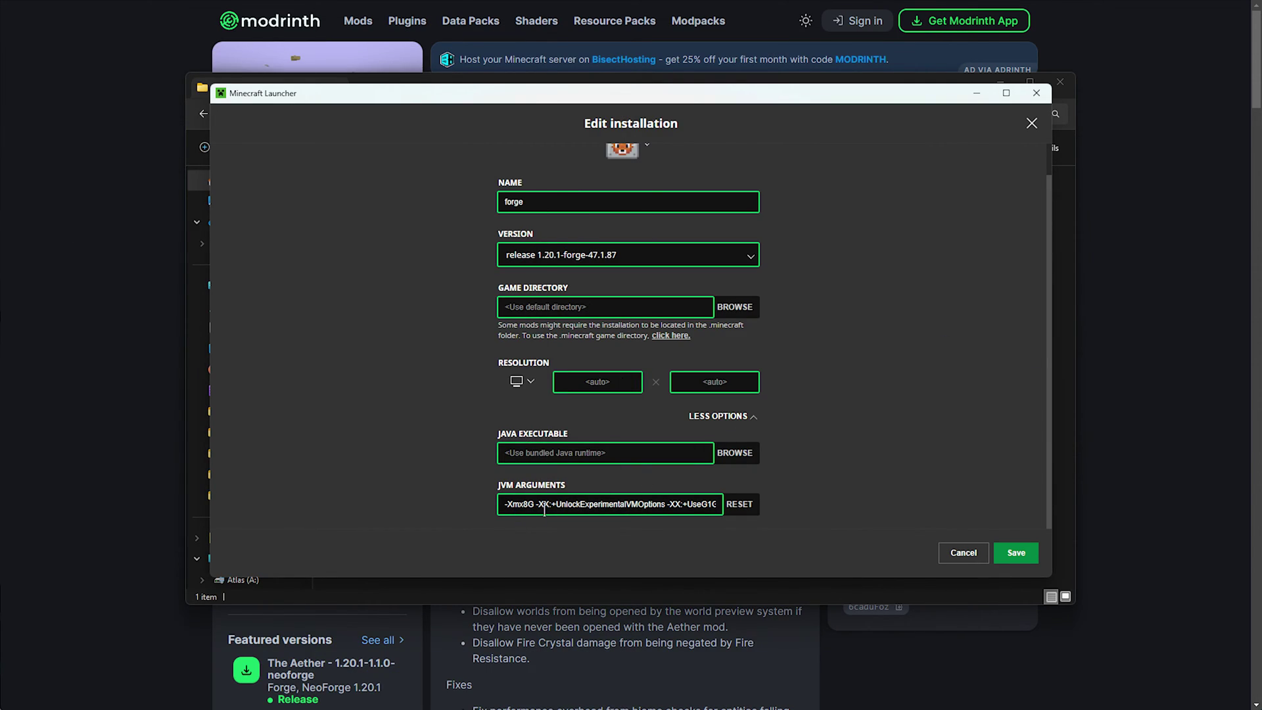
- Save the edited forge installation and launch it
{"action": "left_click", "coordinate": [1017, 552]}
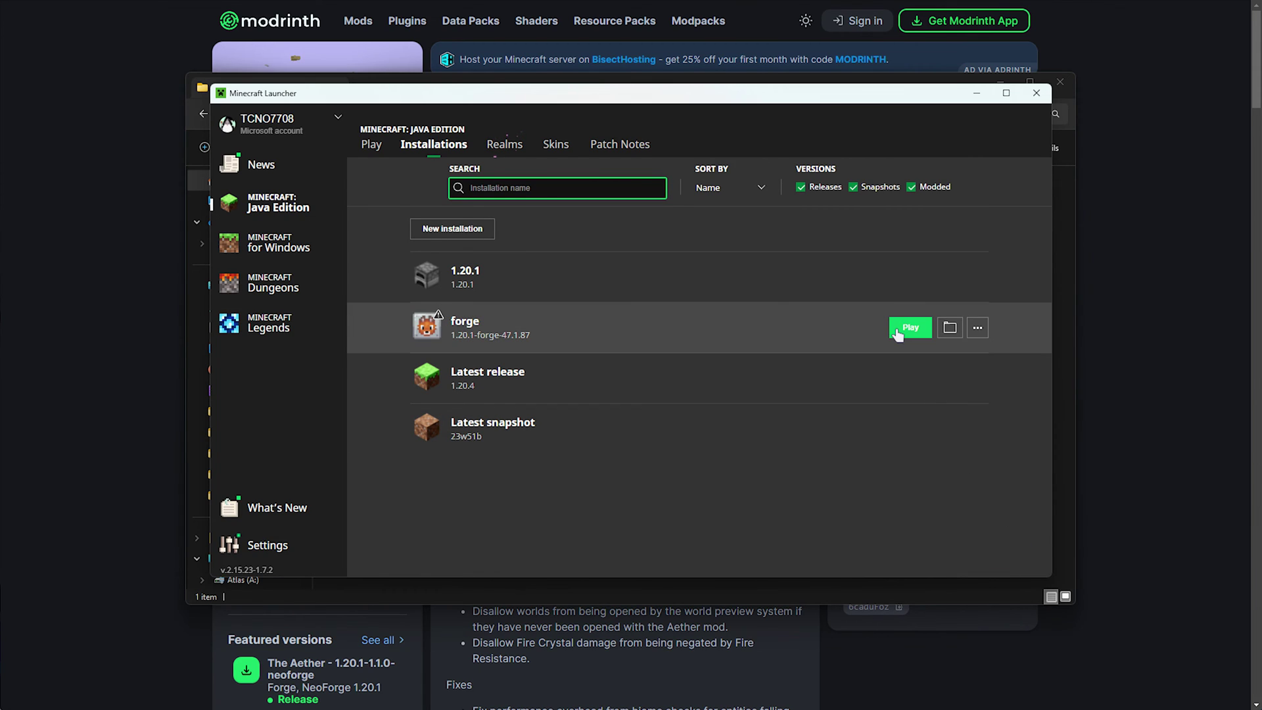
{"action": "left_click", "coordinate": [898, 380]}
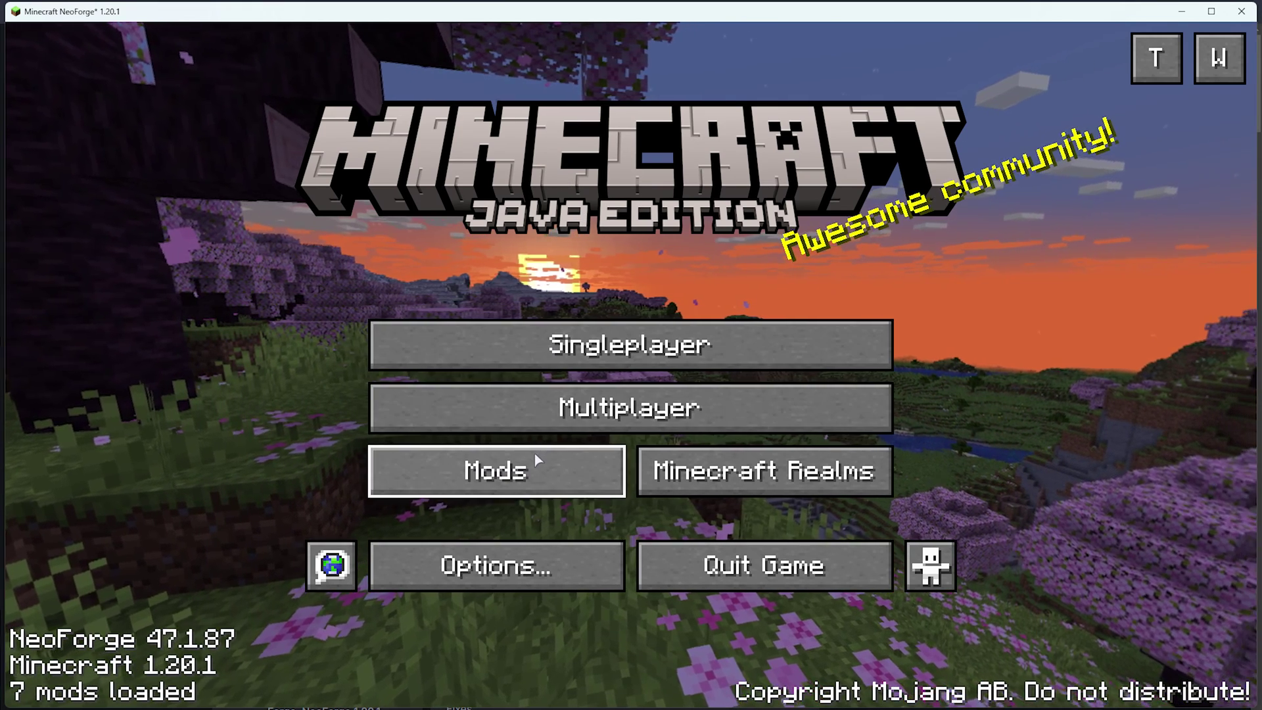
- View The Aether's details in the game's list of loaded mods and return to the title screen
{"action": "left_click", "coordinate": [535, 460]}
{"action": "scroll", "coordinate": [201, 239], "scroll_direction": "down", "scroll_amount": 3}
{"action": "scroll", "coordinate": [201, 238], "scroll_direction": "down", "scroll_amount": 1}
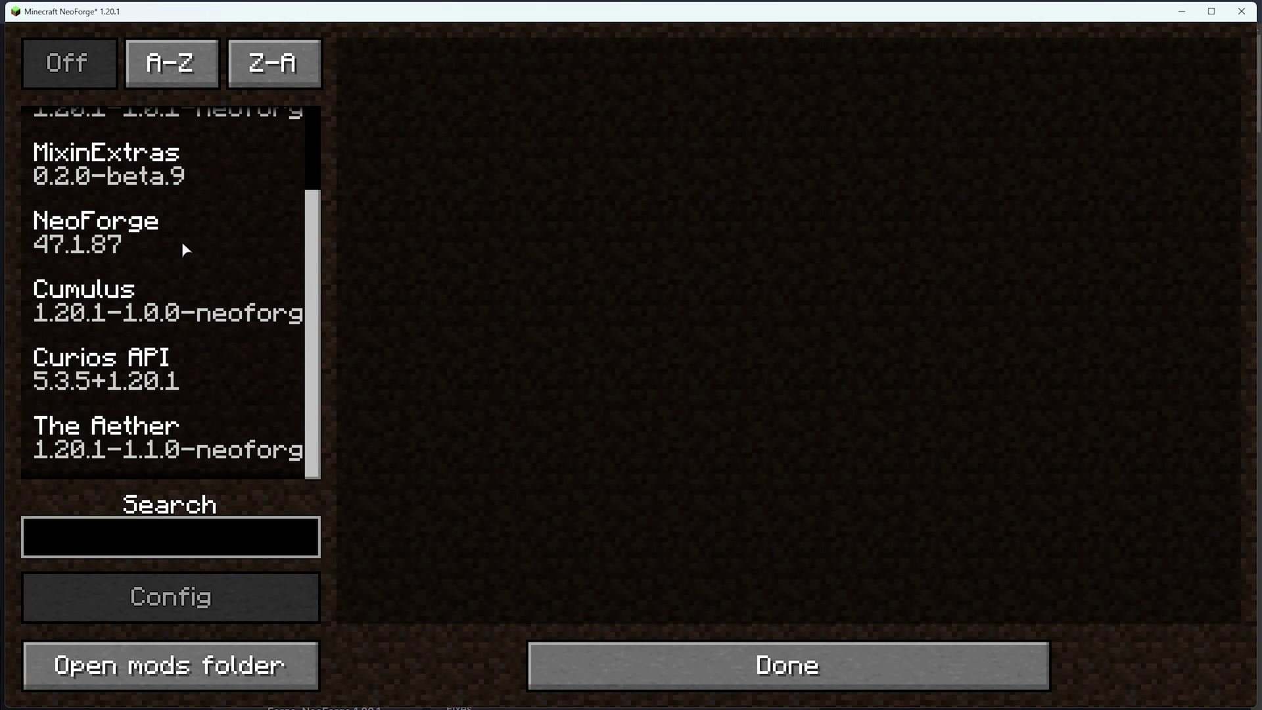
{"action": "left_click", "coordinate": [203, 447]}
{"action": "scroll", "coordinate": [512, 447], "scroll_direction": "down", "scroll_amount": 2}
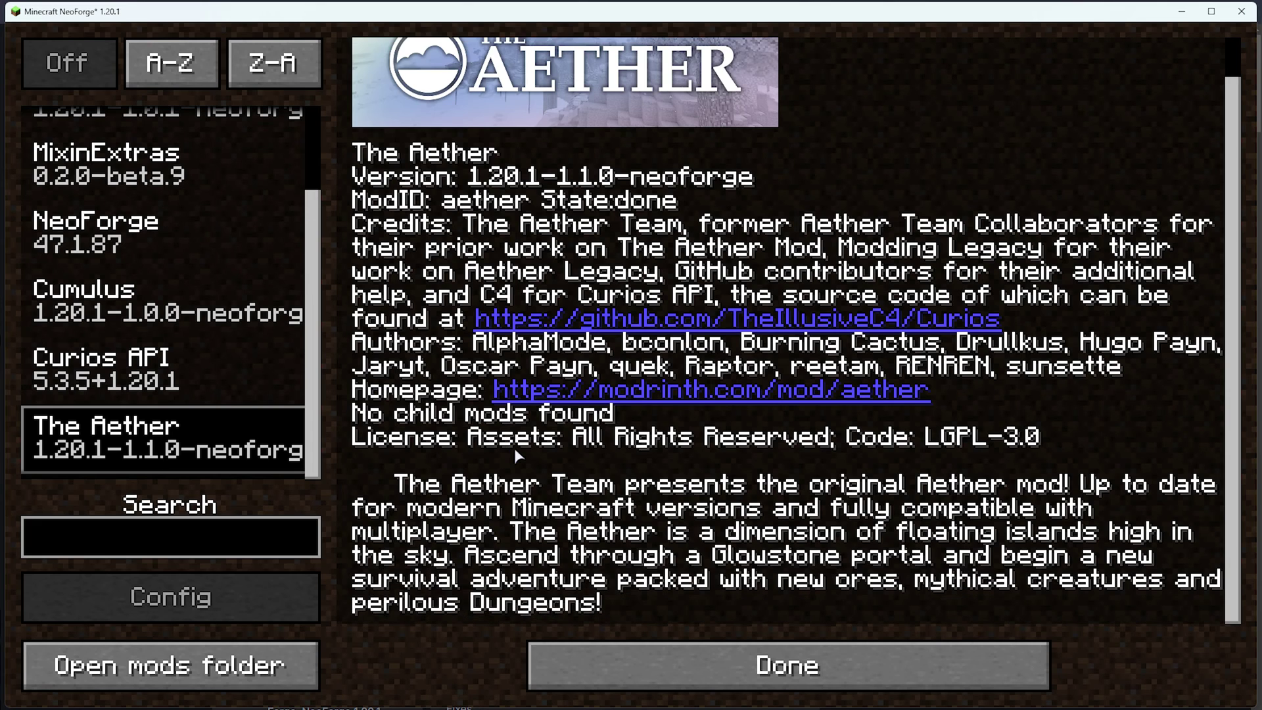
{"action": "left_click", "coordinate": [681, 668]}
- Create a new singleplayer world named Aether with the game mode set to Creative
{"action": "left_click", "coordinate": [640, 355]}
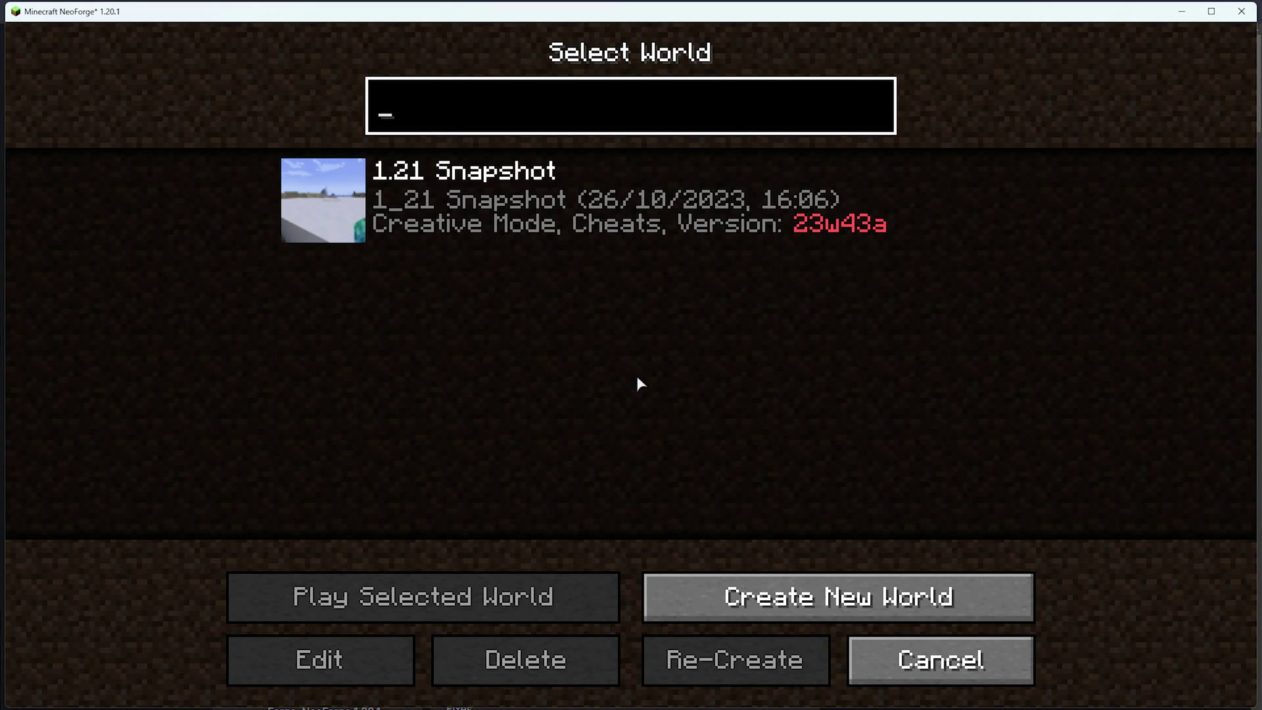
{"action": "left_click", "coordinate": [836, 596]}
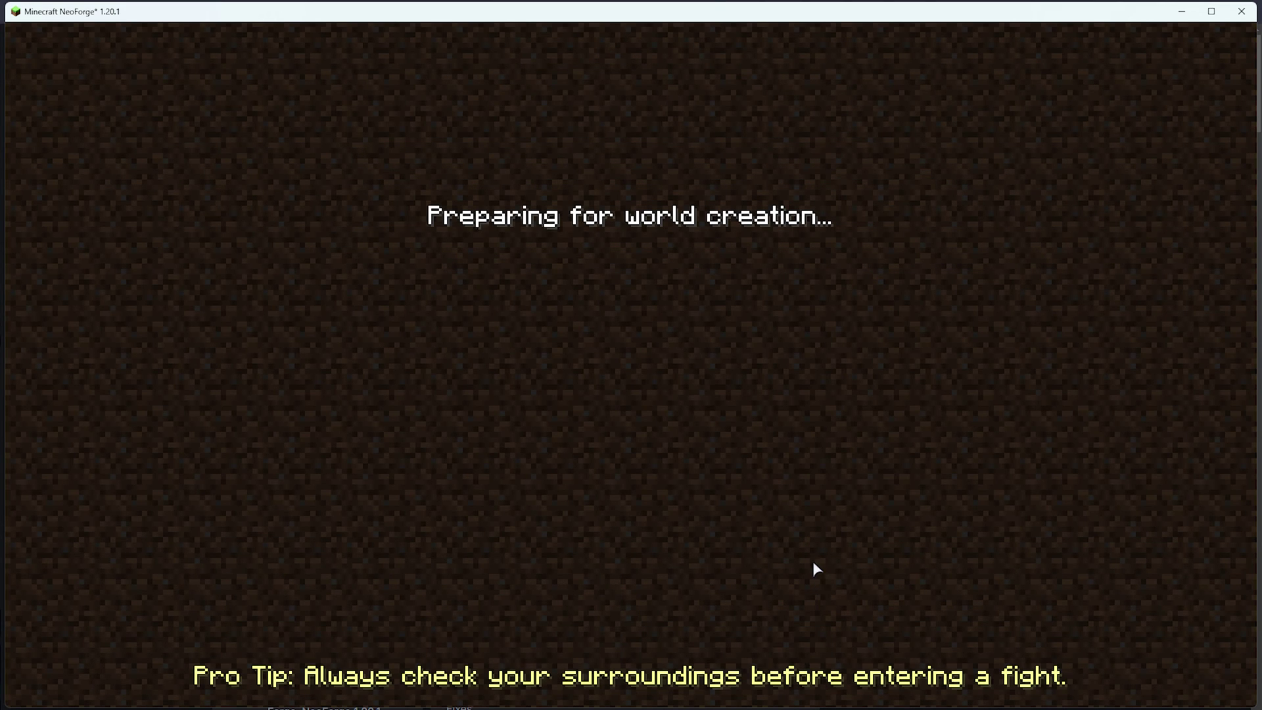
{"action": "left_click", "coordinate": [756, 279]}
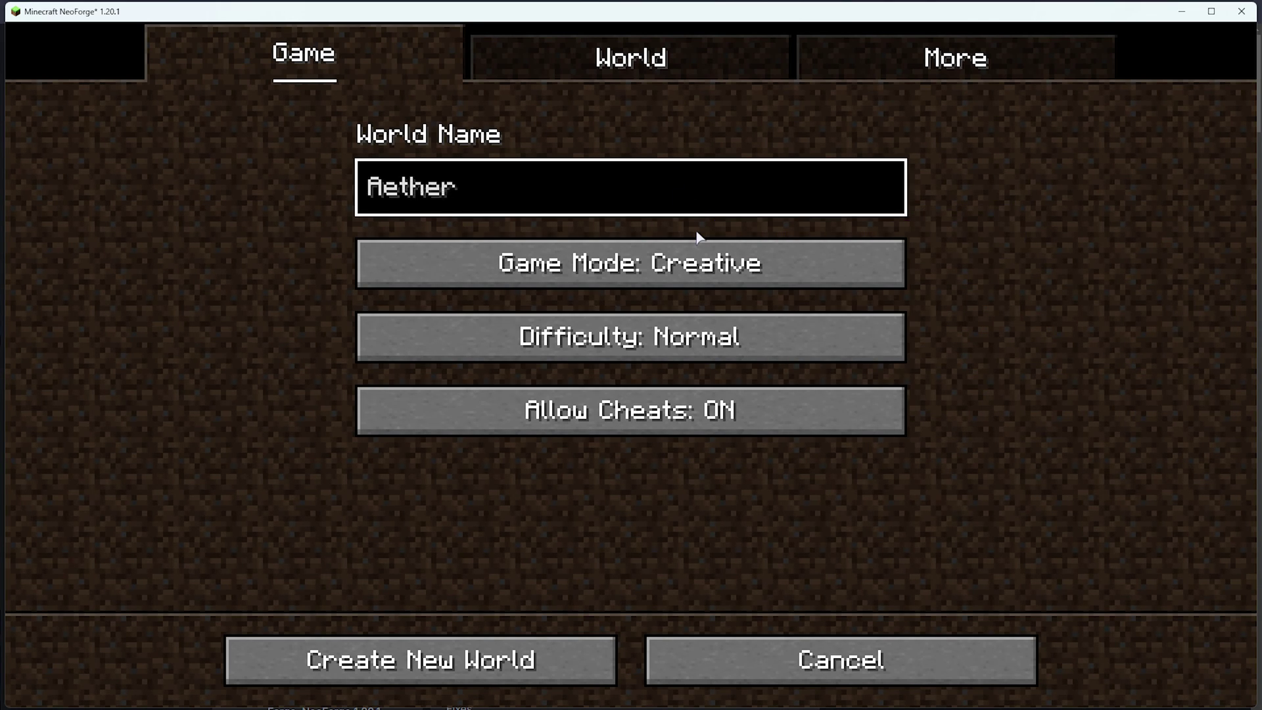
{"action": "left_click", "coordinate": [549, 645]}
{"action": "left_click", "coordinate": [565, 404]}
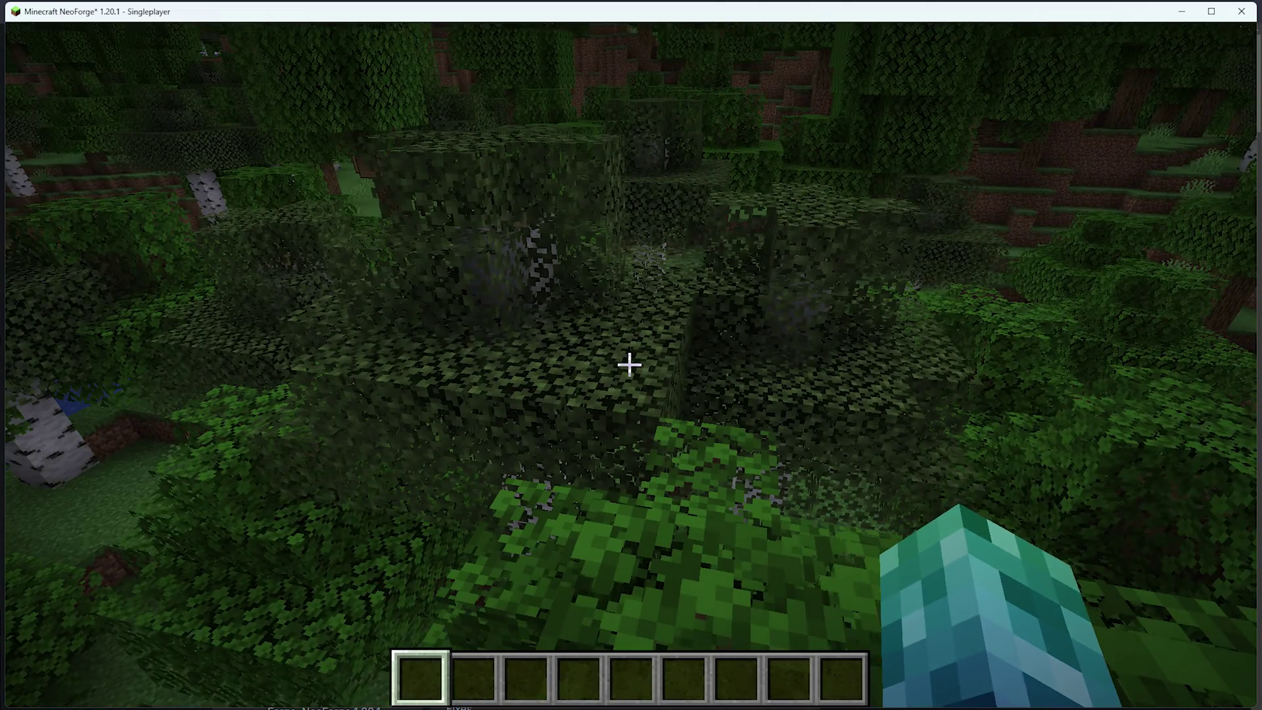
- Search the creative inventory for "glow" and put Glowstone in the first hotbar slot
{"action": "key", "text": "e"}
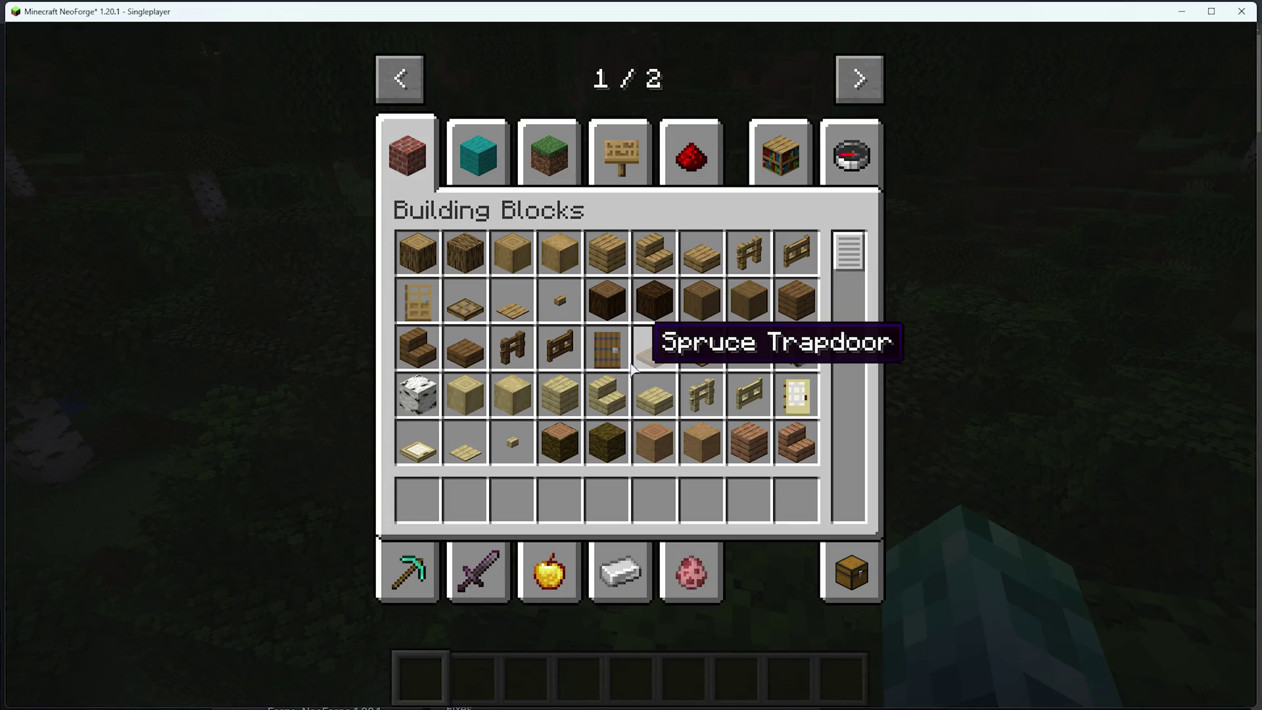
{"action": "left_click", "coordinate": [850, 156]}
{"action": "type", "text": "glo"}
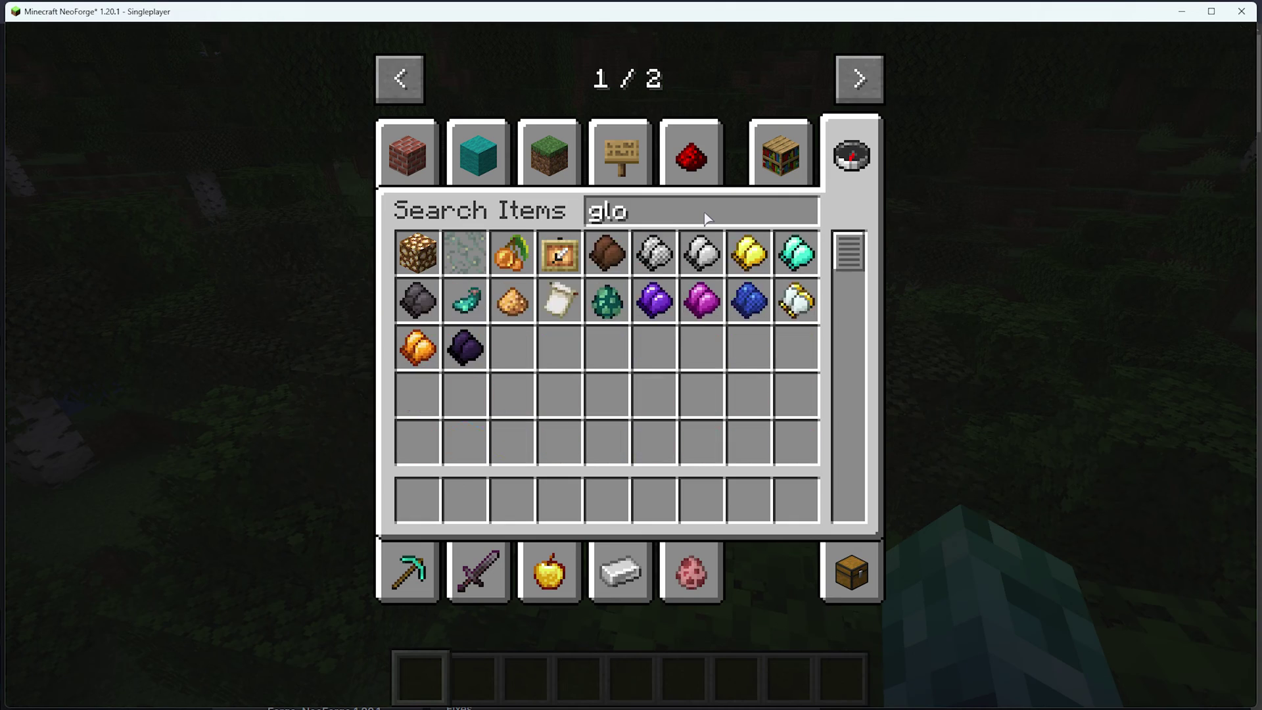
{"action": "type", "text": "w"}
{"action": "left_click", "coordinate": [417, 253]}
{"action": "left_click", "coordinate": [418, 499]}
- Search the creative inventory for "water", put a water bucket in the third hotbar slot and close the inventory
{"action": "key", "text": "BackSpace"}
{"action": "key", "text": "BackSpace"}
{"action": "key", "text": "BackSpace"}
{"action": "key", "text": "BackSpace"}
{"action": "type", "text": "water"}
{"action": "left_click", "coordinate": [417, 253]}
{"action": "left_click", "coordinate": [512, 498]}
{"action": "key", "text": "e"}
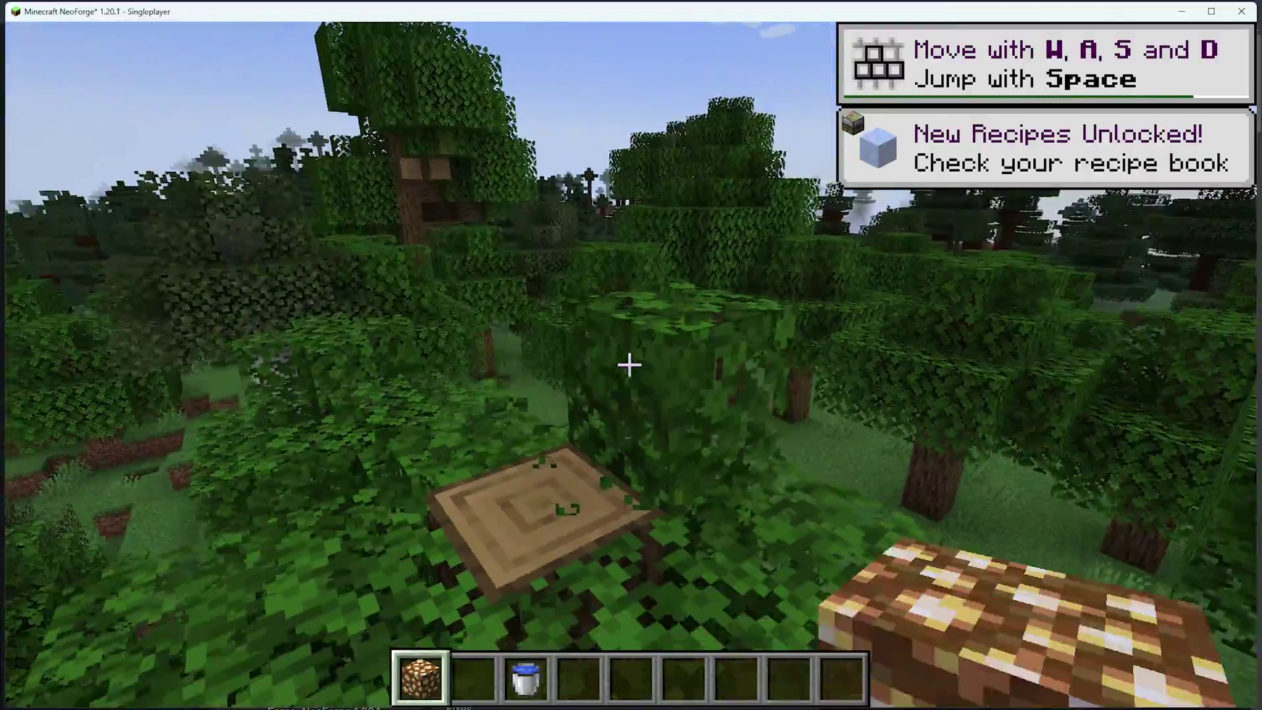
- Build an upright rectangular Glowstone portal frame on the treetop, about four blocks wide and five high
{"action": "right_click", "coordinate": [628, 365]}
{"action": "right_click", "coordinate": [629, 364]}
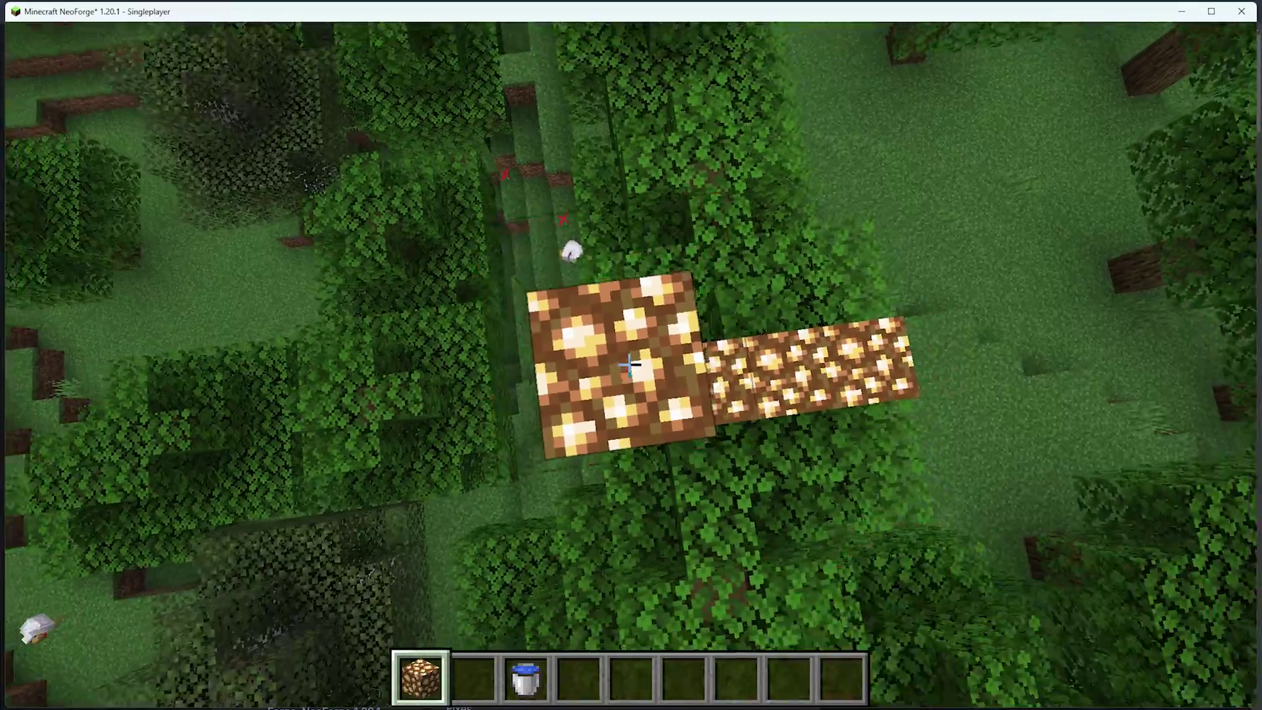
{"action": "left_click", "coordinate": [629, 365]}
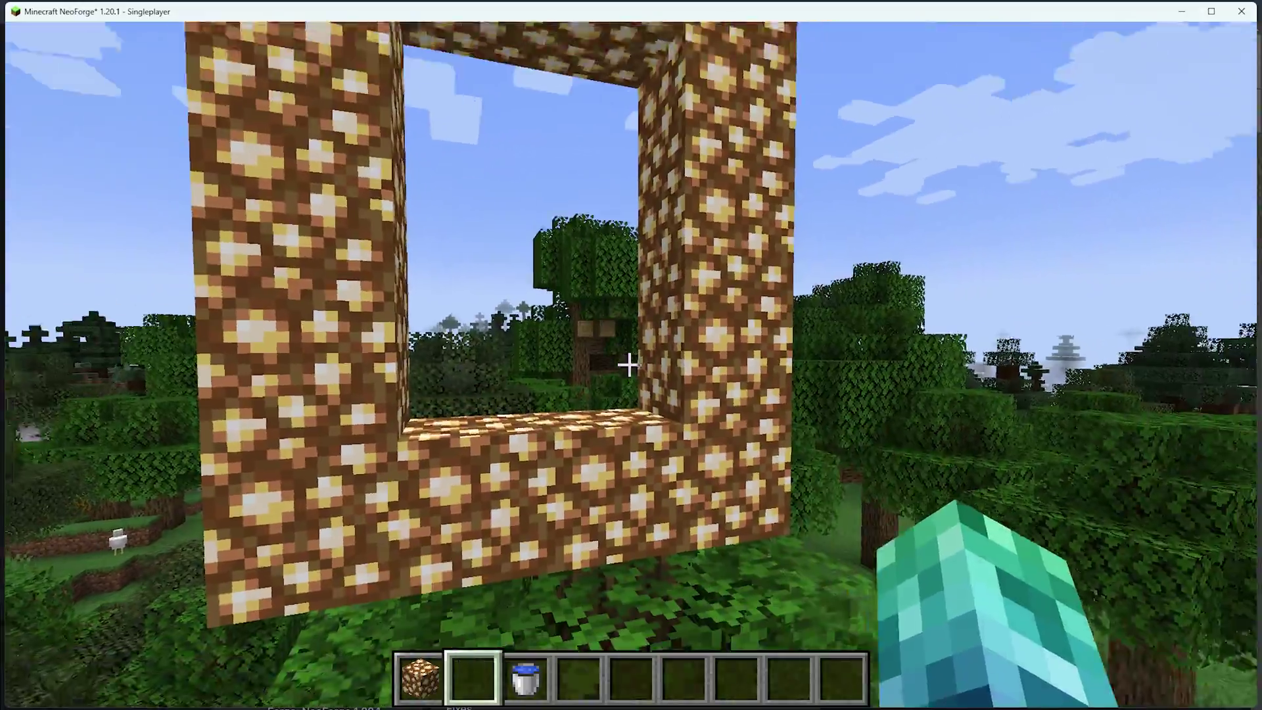
- Activate the Glowstone portal with the water bucket and walk through it into the Aether
{"action": "key", "text": "3"}
{"action": "right_click", "coordinate": [629, 365]}
{"action": "key", "text": "4"}
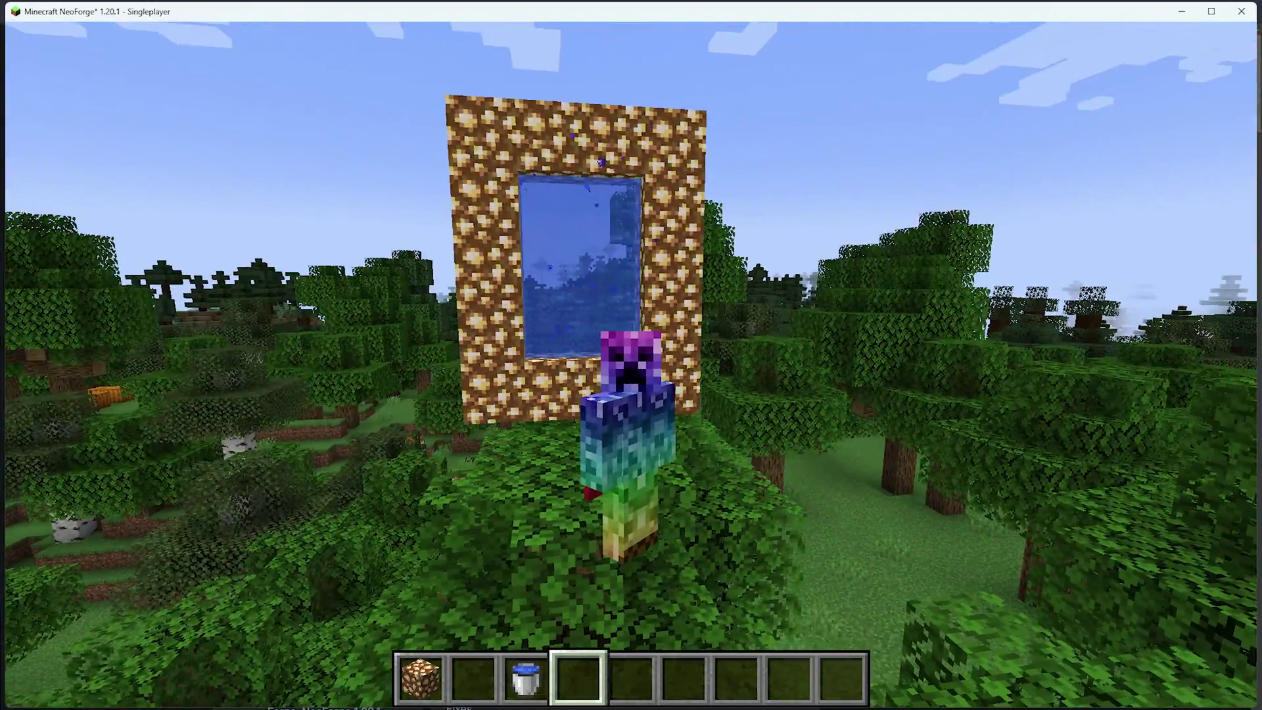
{"action": "key", "text": "F5"}
{"action": "key", "text": "w"}
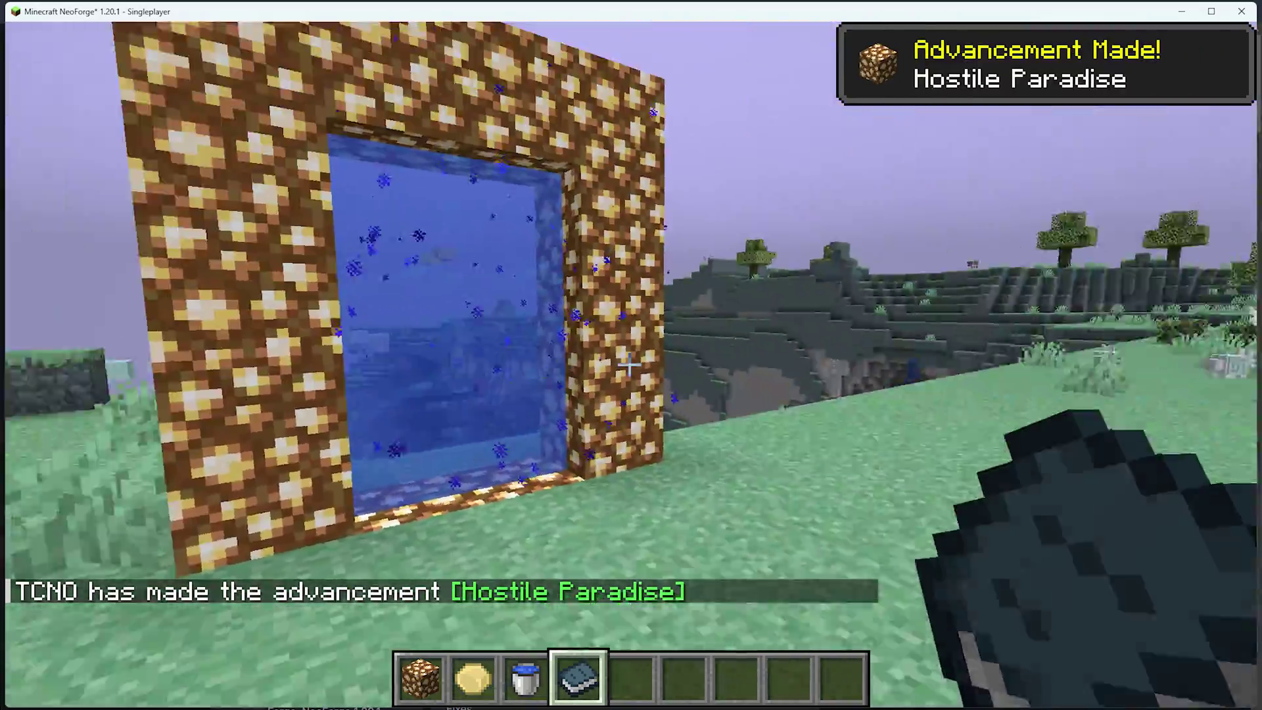
- Look at the Book of Lore, close it, and explore the columned temple in the Aether
{"action": "right_click", "coordinate": [631, 366]}
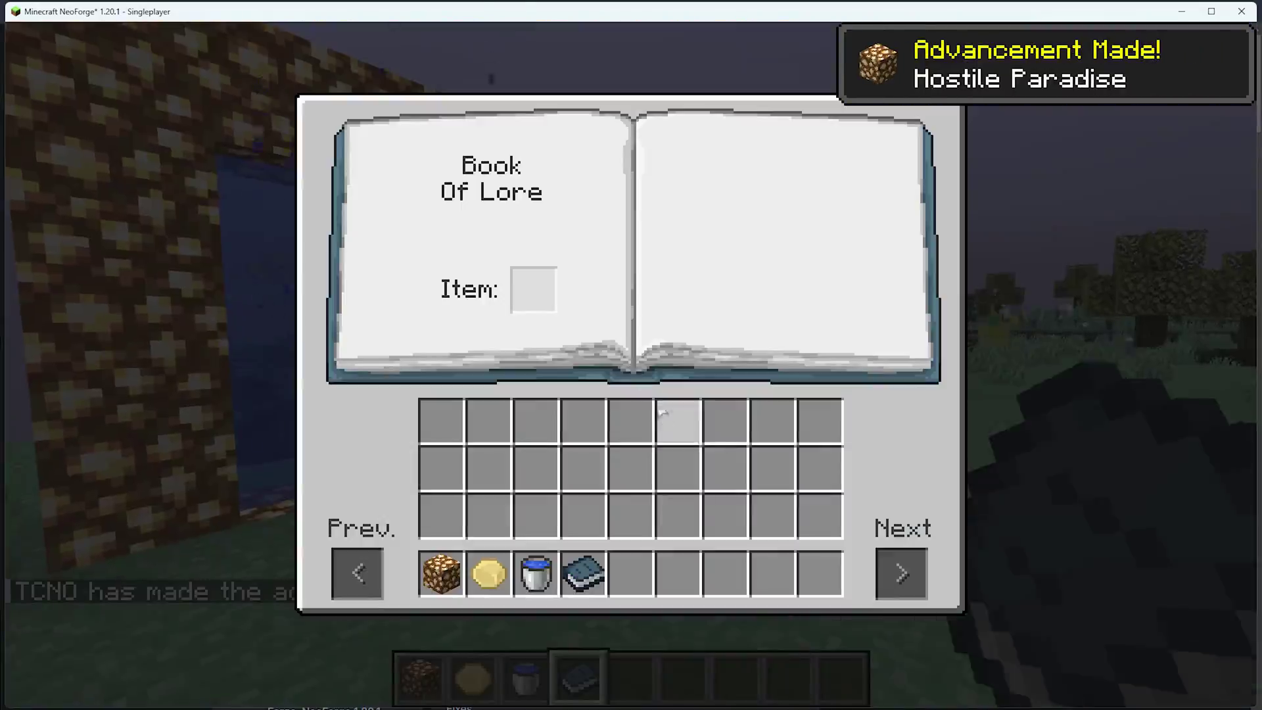
{"action": "key", "text": "Escape"}
{"action": "scroll", "coordinate": [631, 354], "scroll_direction": "up", "scroll_amount": 2}
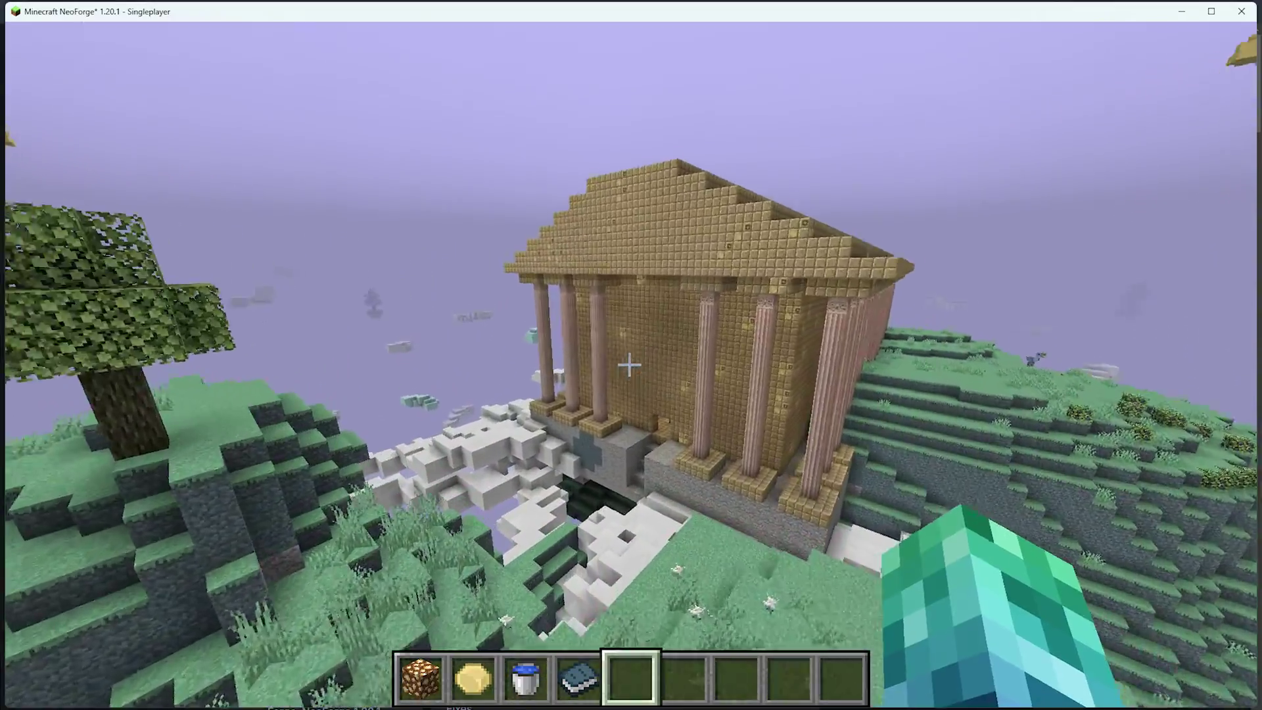
{"action": "key", "text": "w"}
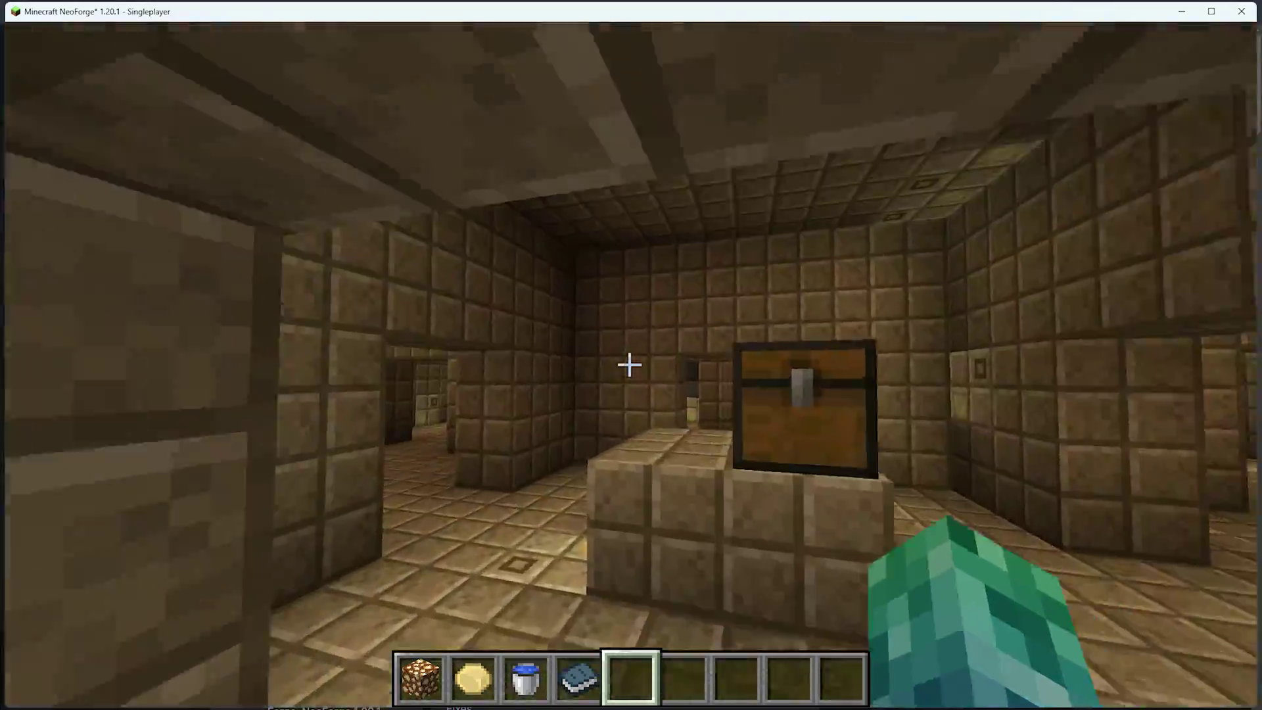
- Check the chest on the raised platform inside the temple, explore the surrounding rooms, and go back outside
{"action": "key", "text": "w"}
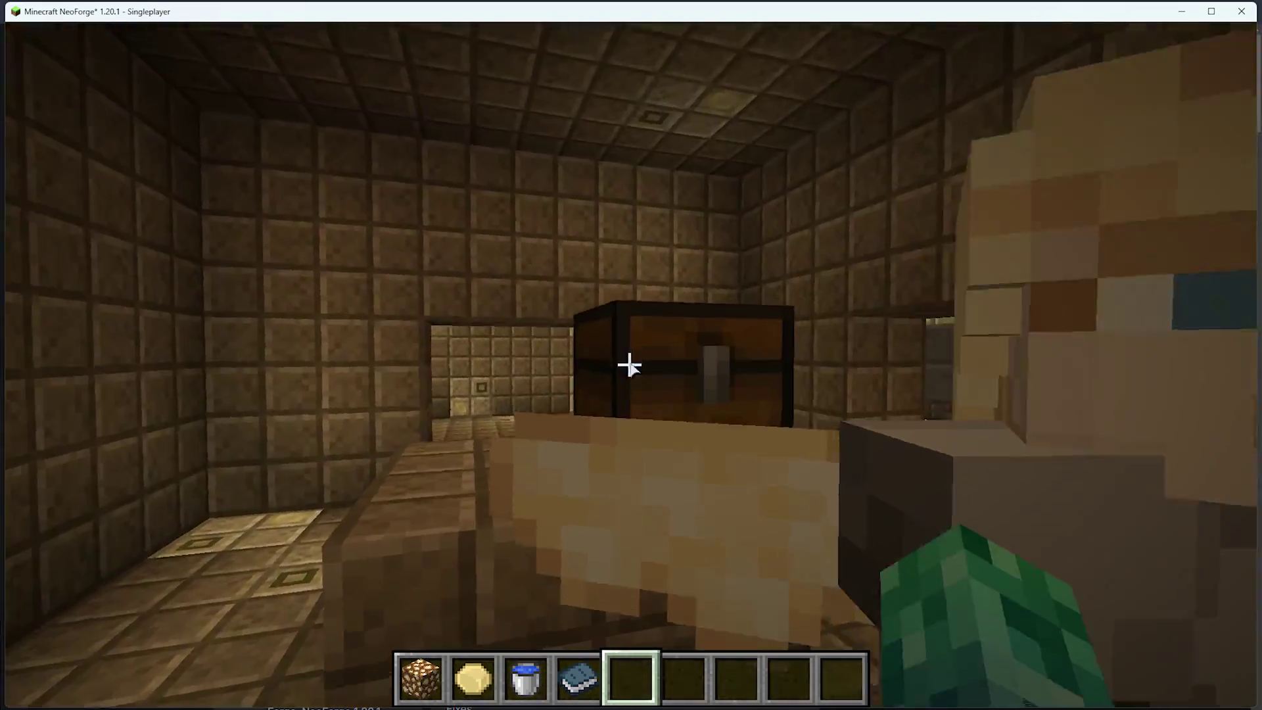
{"action": "right_click", "coordinate": [629, 365]}
{"action": "key", "text": "Escape"}
{"action": "key", "text": "w"}
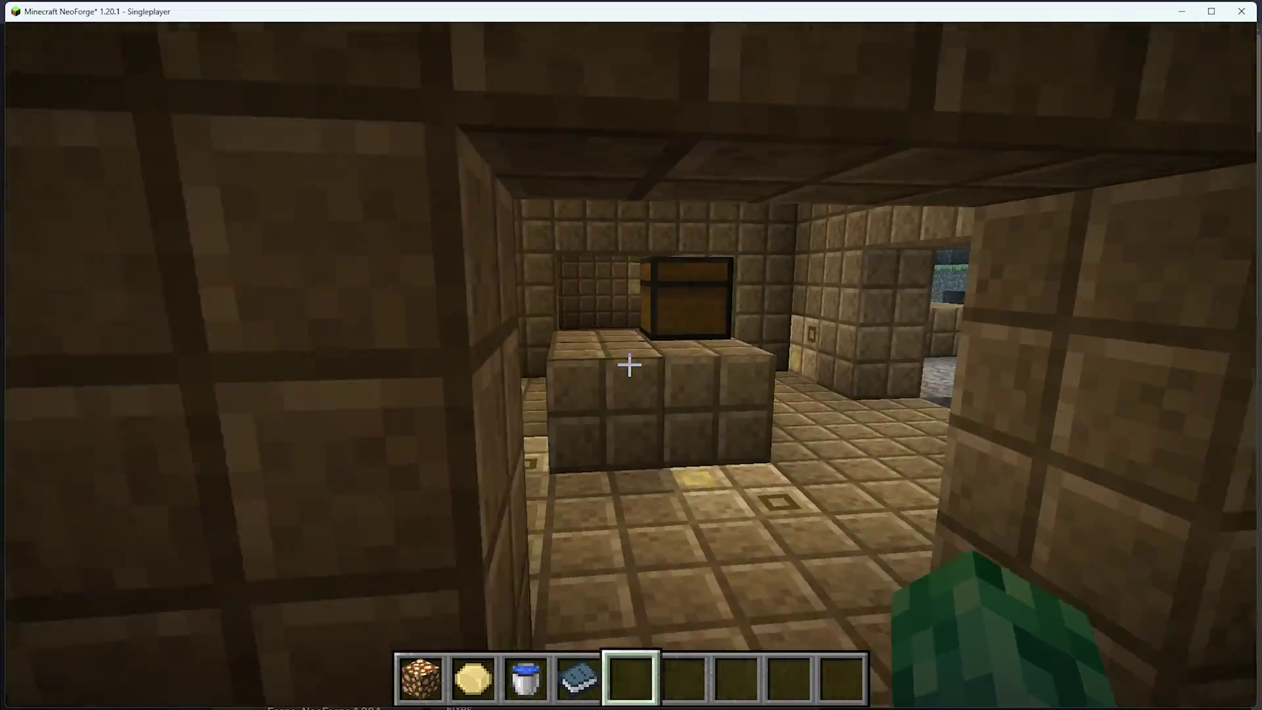
{"action": "key", "text": "s"}
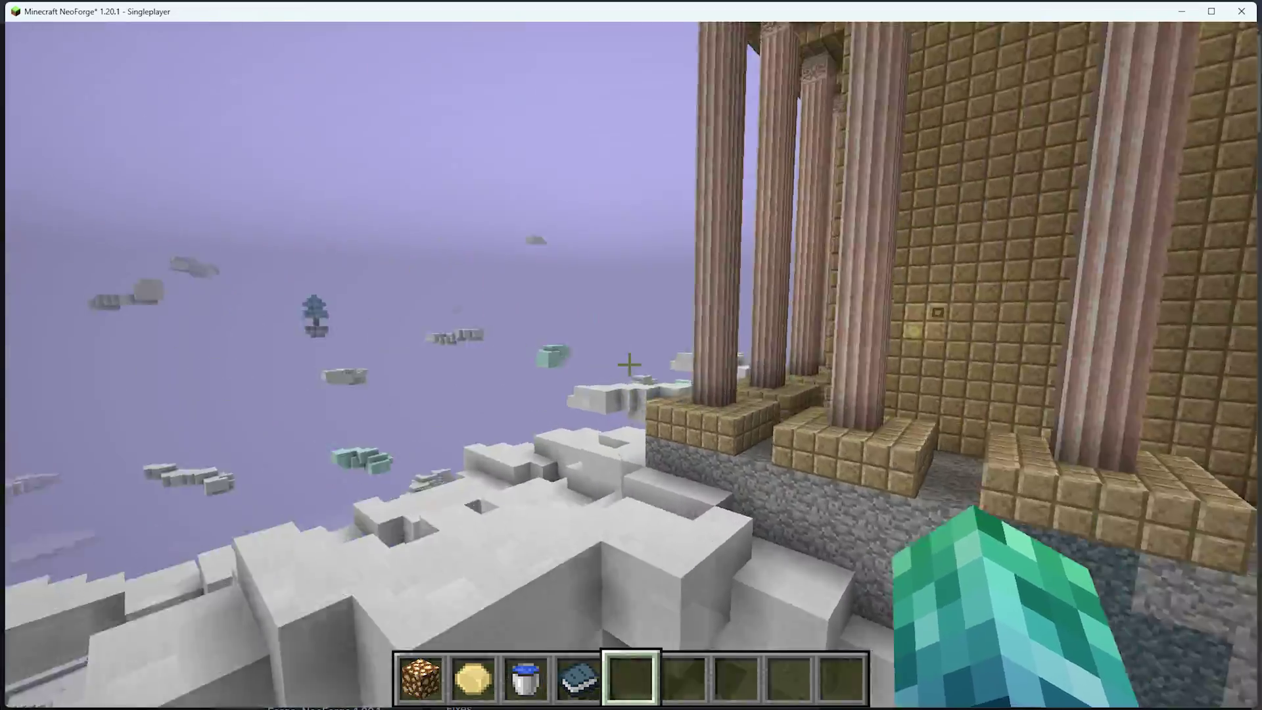
- Move away from the temple and view it and the surrounding floating islands from a distance, switching to third-person view
{"action": "key", "text": "s"}
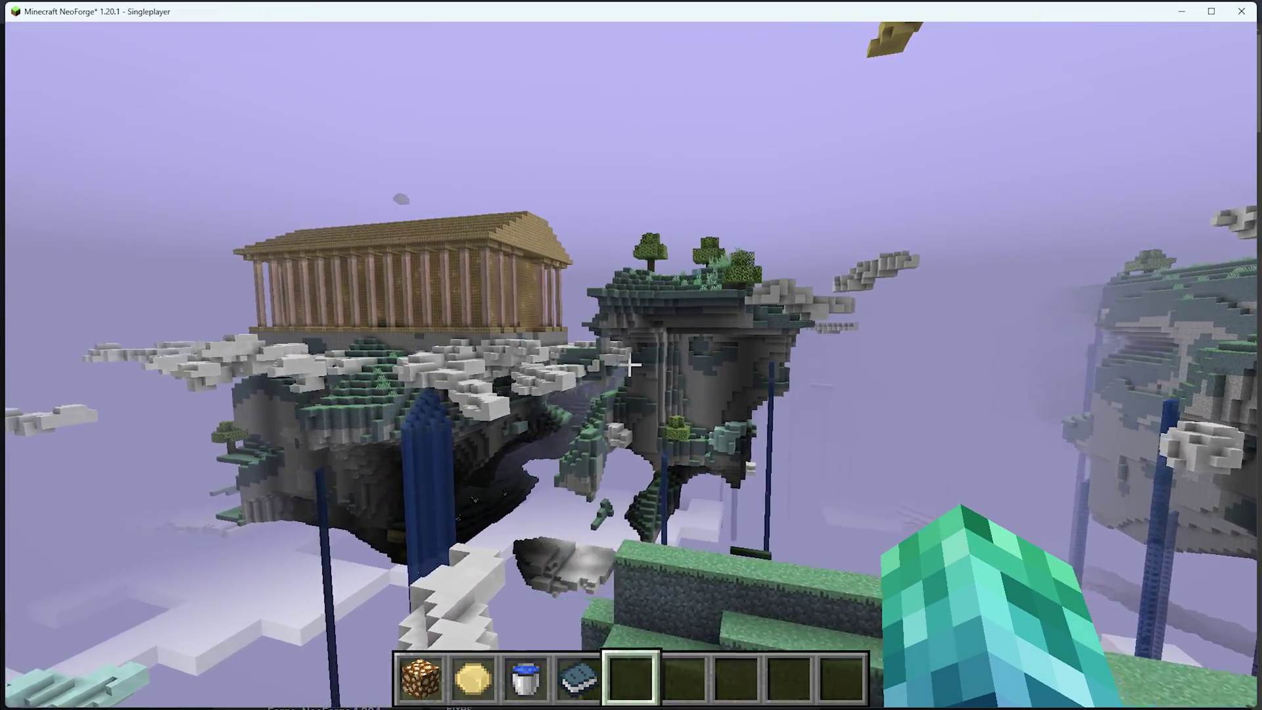
{"action": "key", "text": "w"}
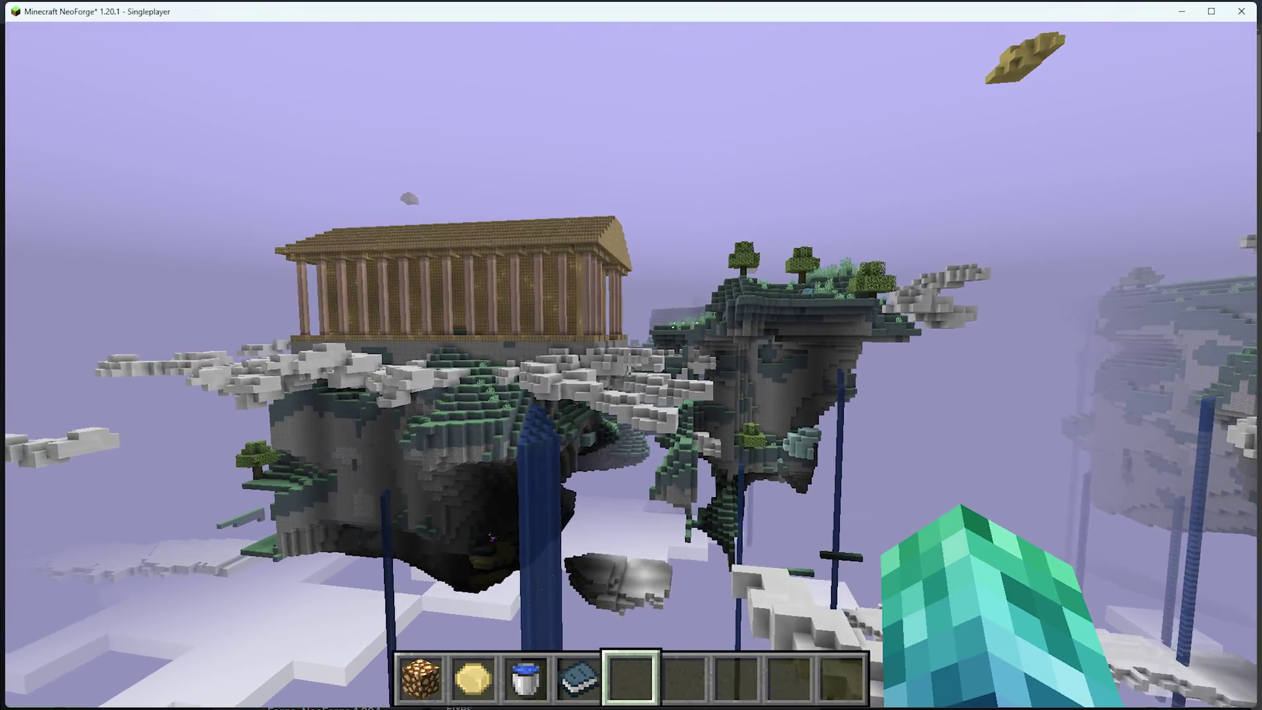
{"action": "key", "text": "w"}
{"action": "key", "text": "w"}
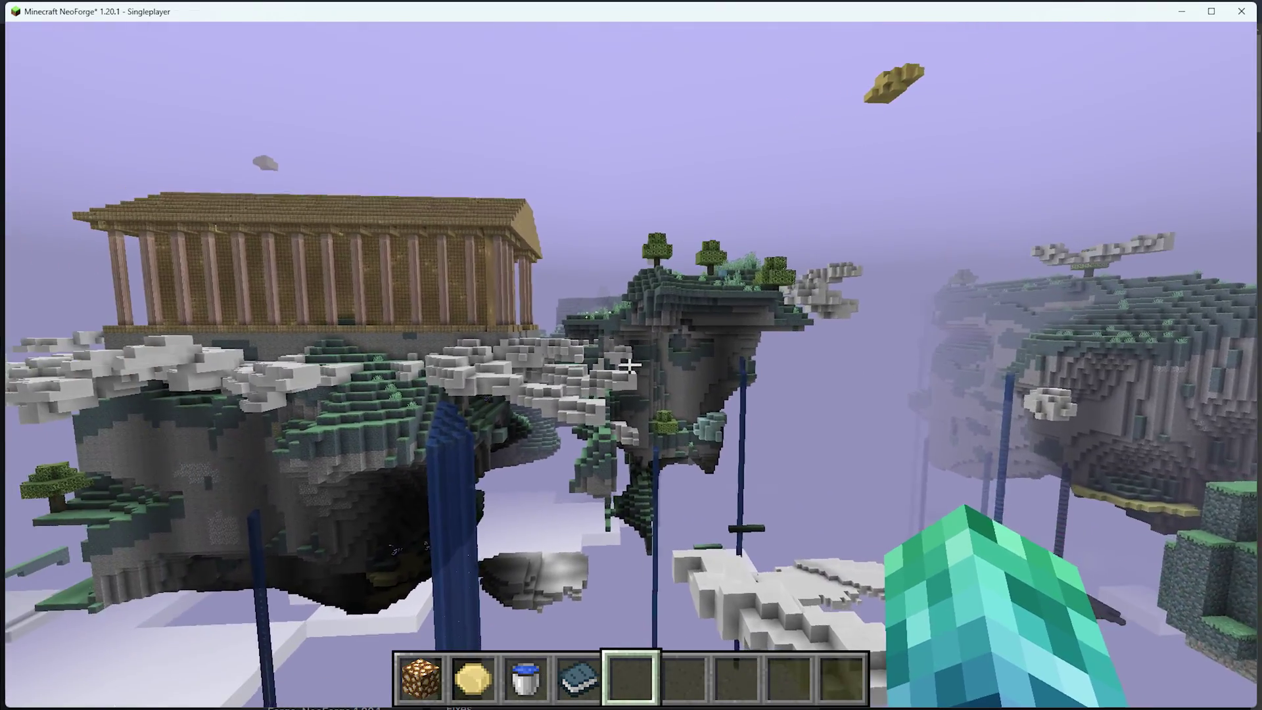
{"action": "key", "text": "w"}
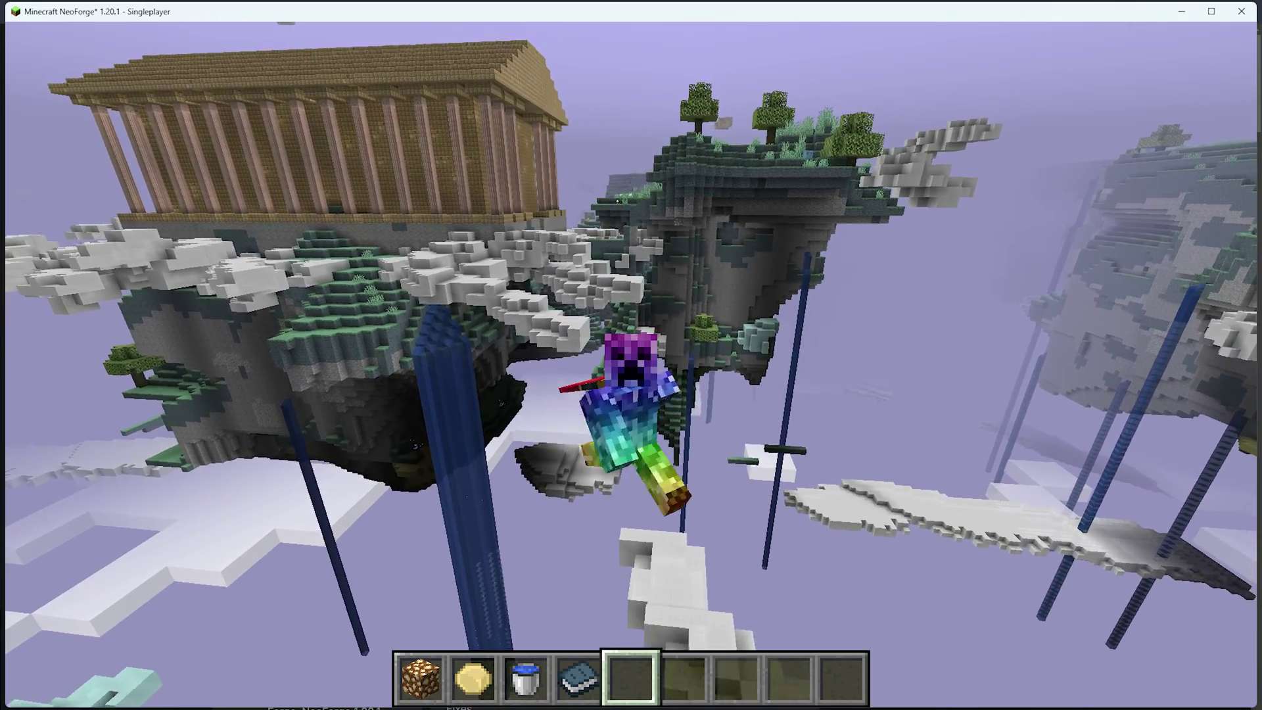
{"action": "key", "text": "w"}
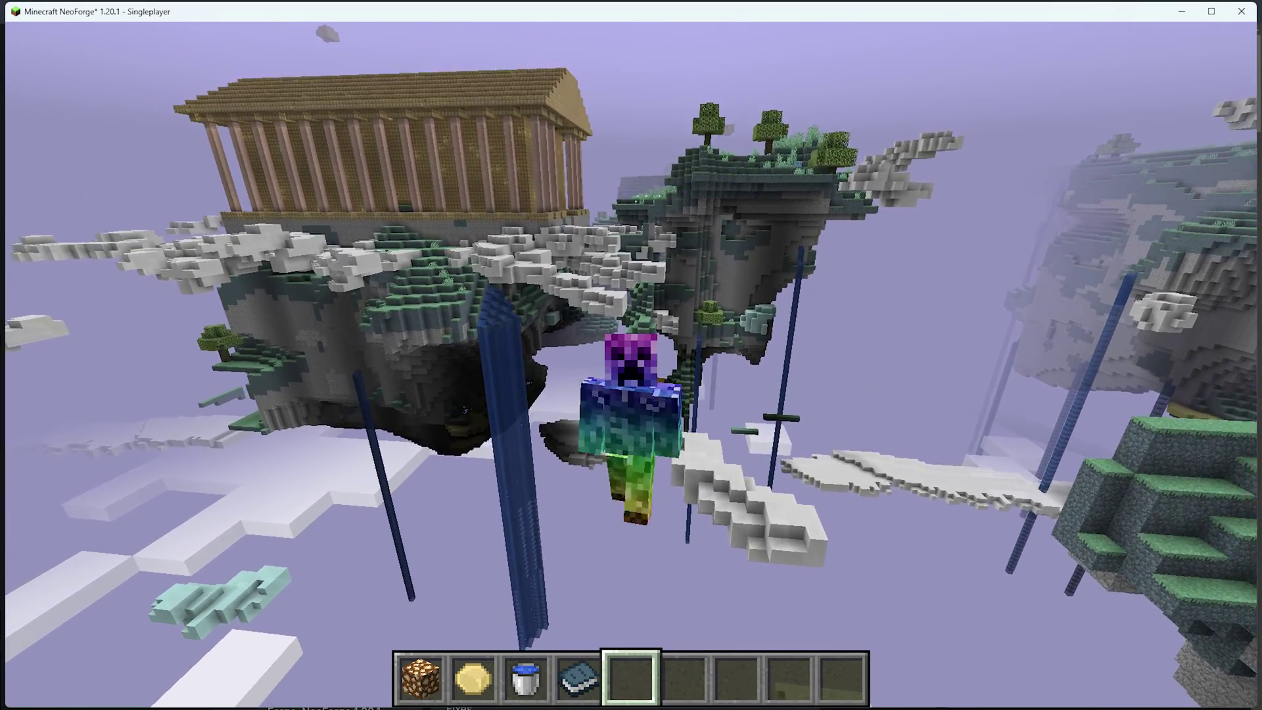
{"action": "key", "text": "w"}
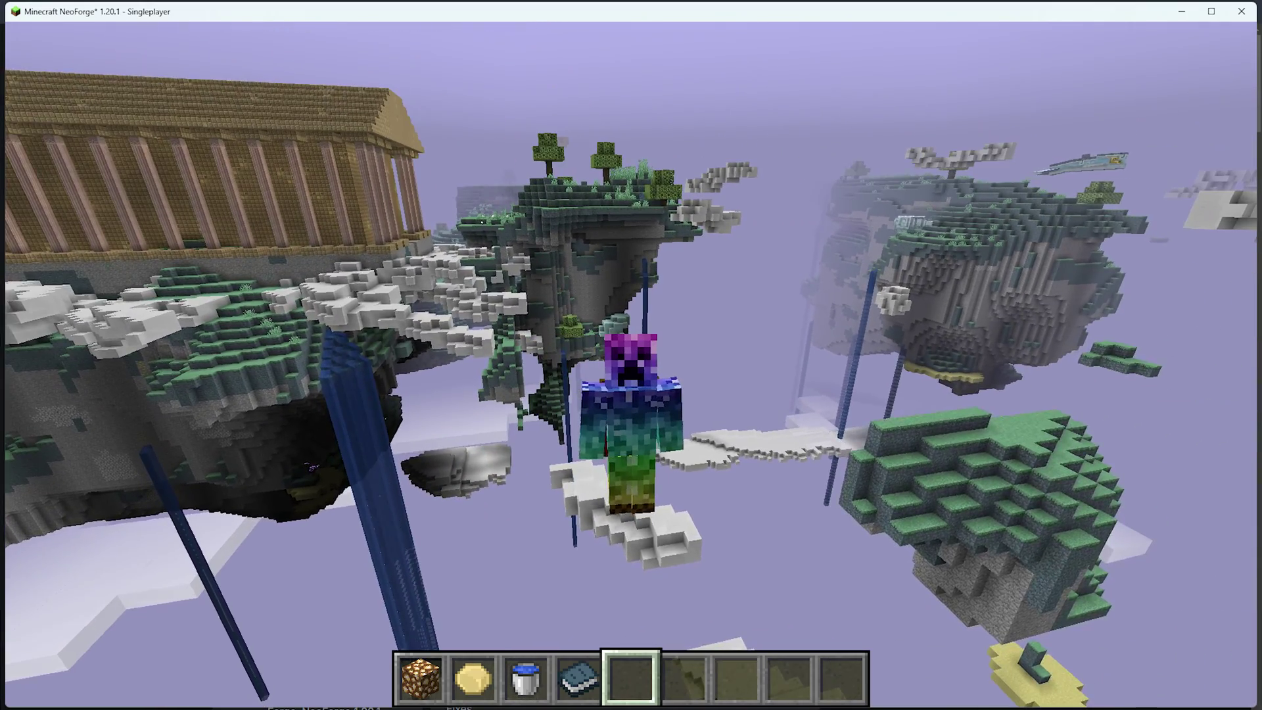
- Drop below the Aether islands into the Overworld, deploy the Golden Parachute, return to first-person view, and select the empty fifth hotbar slot
{"action": "key", "text": "w"}
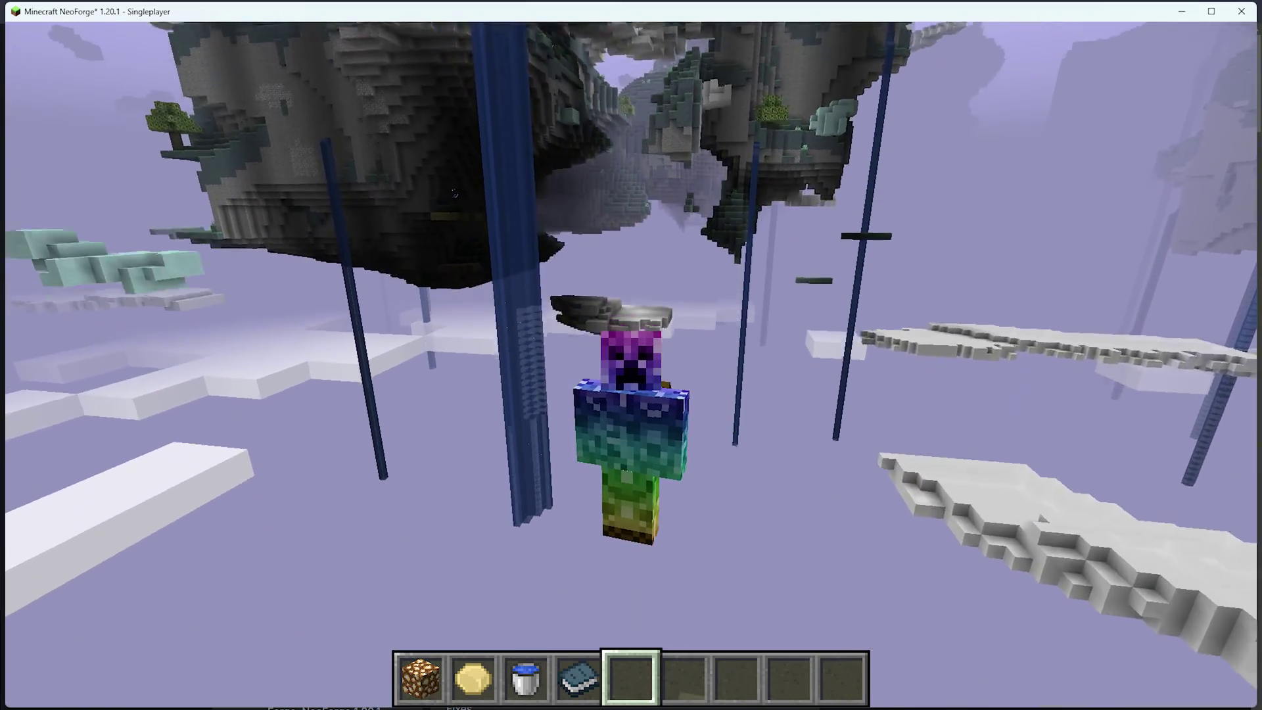
{"action": "key", "text": "w"}
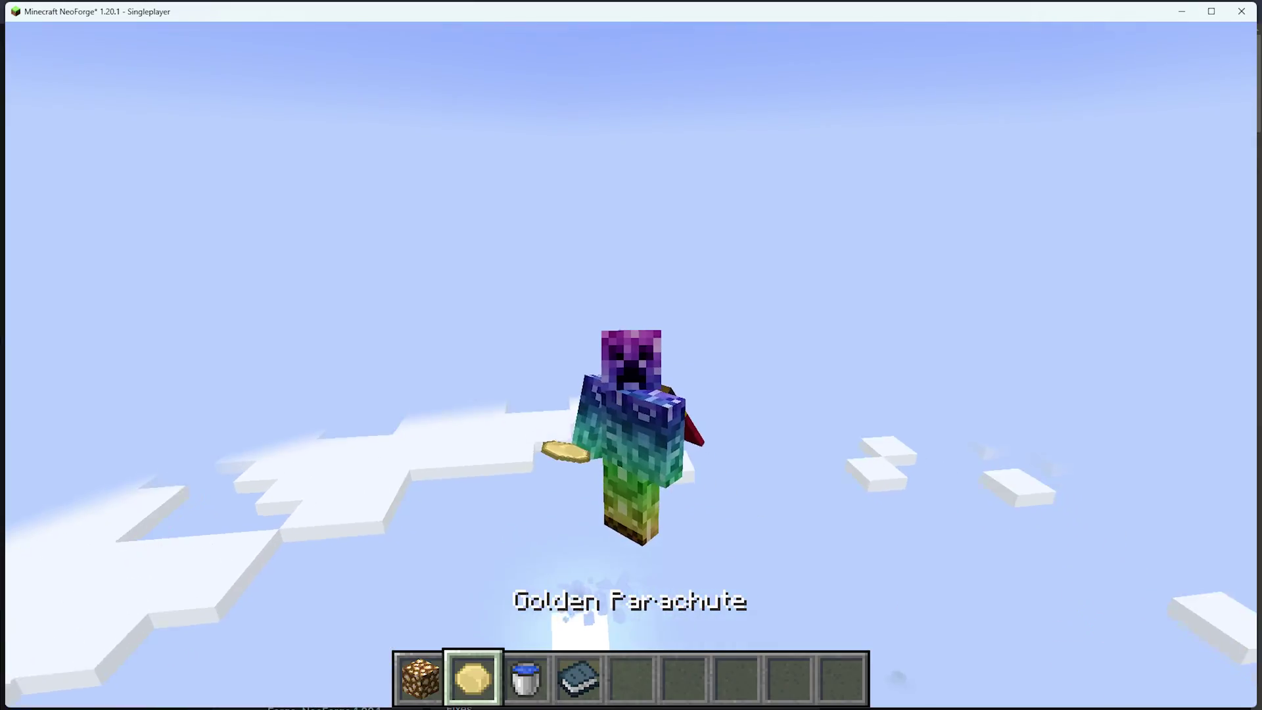
{"action": "right_click", "coordinate": [631, 355]}
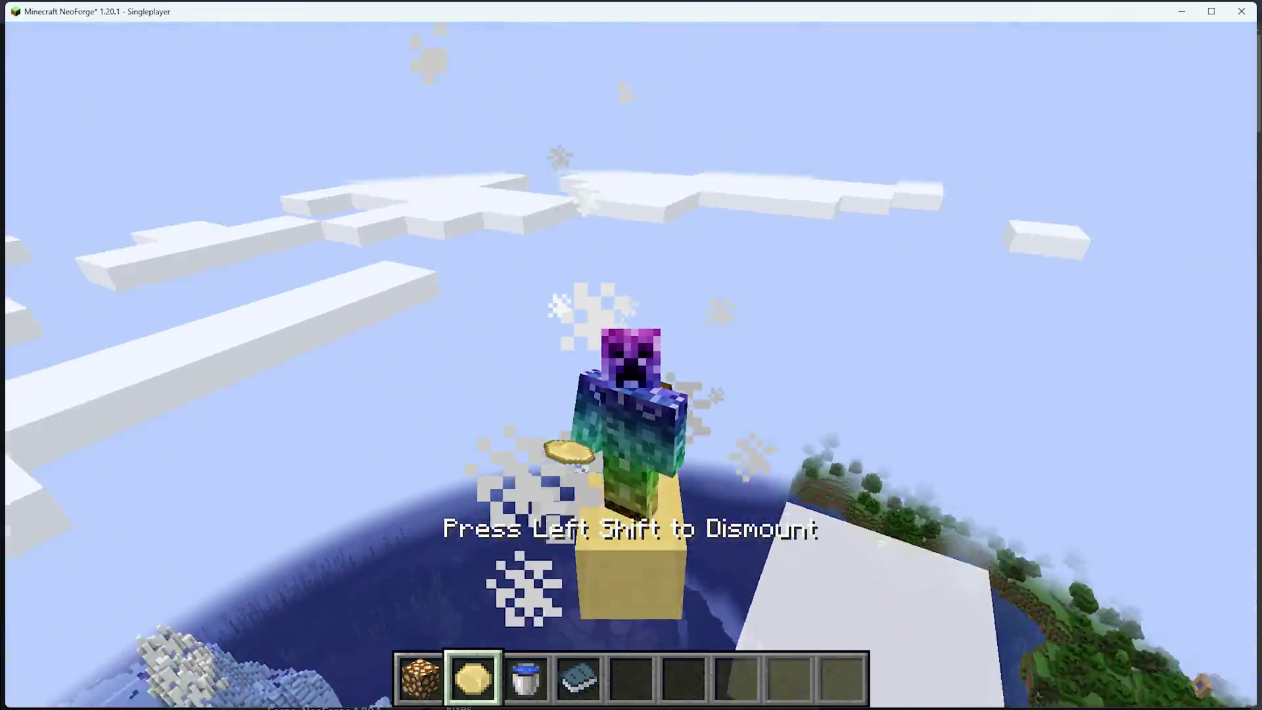
{"action": "key", "text": "F5"}
{"action": "scroll", "coordinate": [629, 365], "scroll_direction": "down", "scroll_amount": 3}
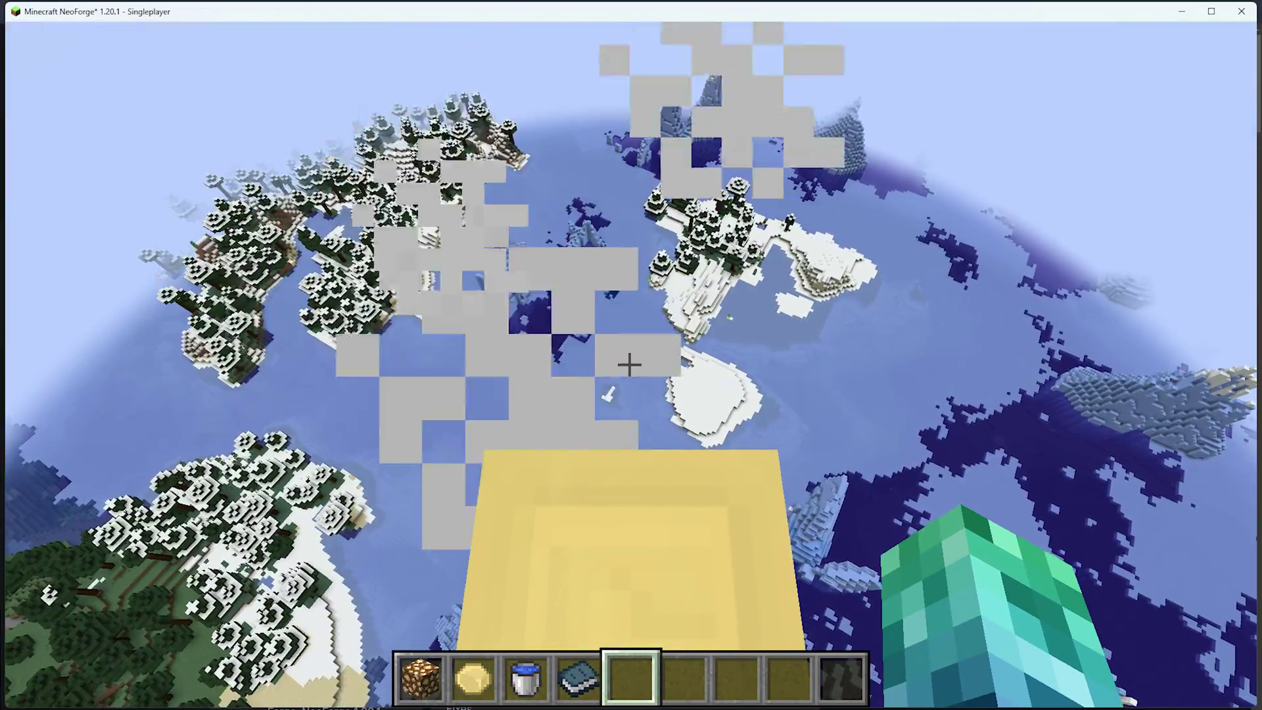